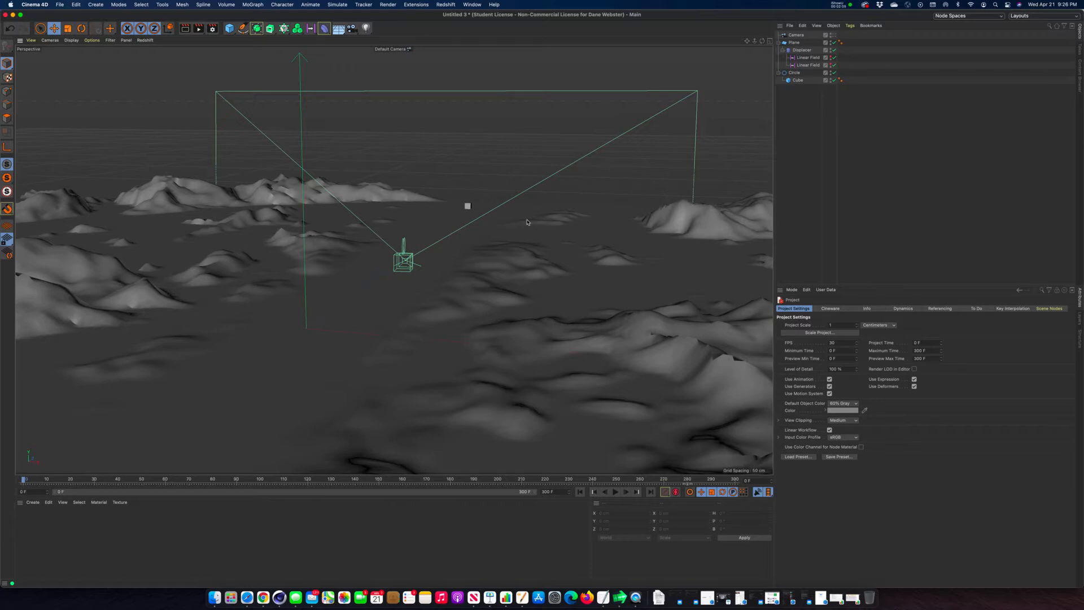
# Play the animation, view the shot through the scene Camera, and return the viewport to Default Camera.
pyautogui.keyDown('alt'); pyautogui.moveTo(431, 282); pyautogui.dragTo(453, 286); pyautogui.keyUp('alt')
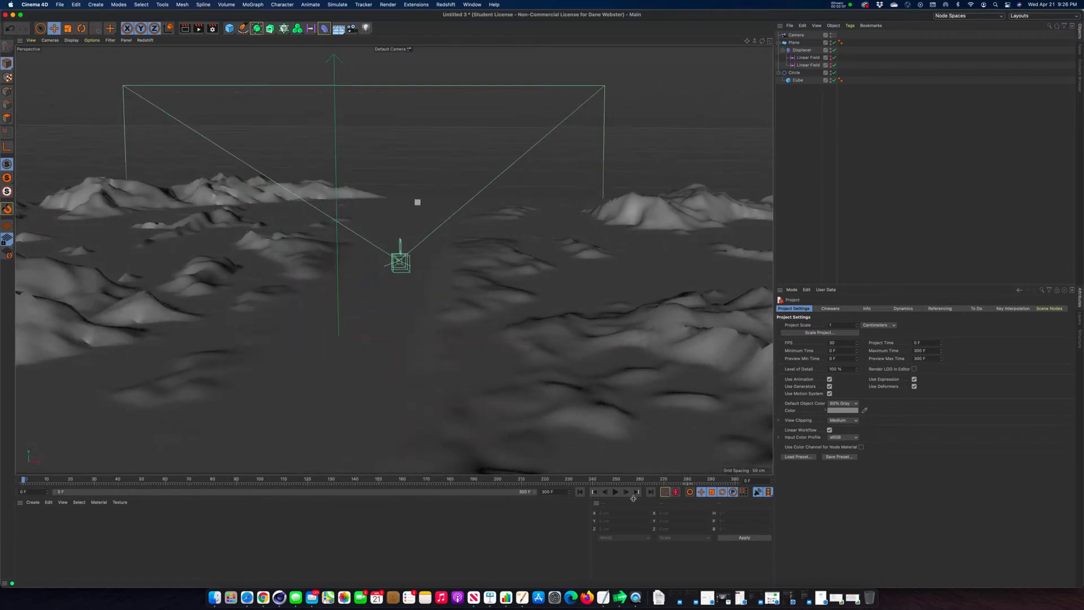
pyautogui.click(615, 492)
pyautogui.click(615, 493)
pyautogui.click(374, 48)
pyautogui.click(402, 63)
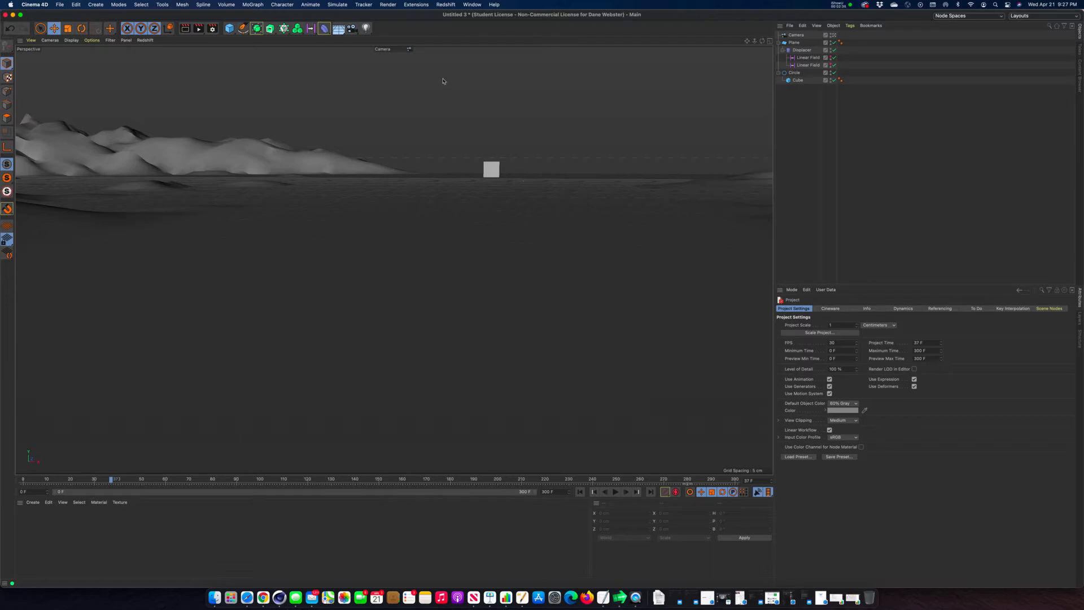
pyautogui.click(390, 53)
pyautogui.click(398, 54)
# Scrub the timeline forward to frame 196 to examine the cube's motion over the terrain from above.
pyautogui.keyDown('alt'); pyautogui.moveTo(500, 214); pyautogui.dragTo(369, 241); pyautogui.keyUp('alt')
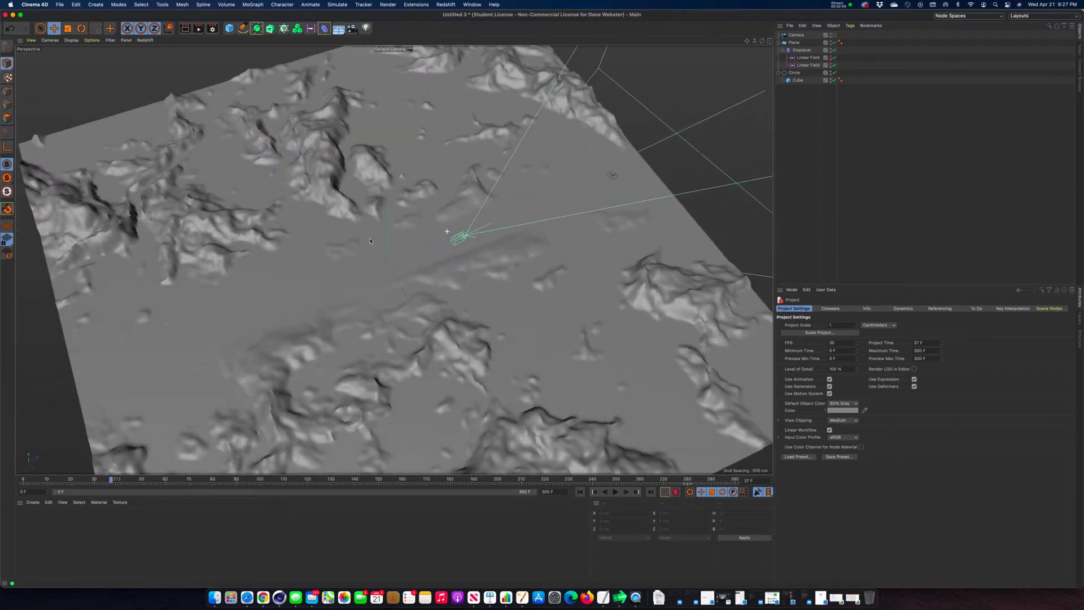
pyautogui.keyDown('alt'); pyautogui.moveTo(141, 363); pyautogui.dragTo(132, 374, button='middle'); pyautogui.keyUp('alt')
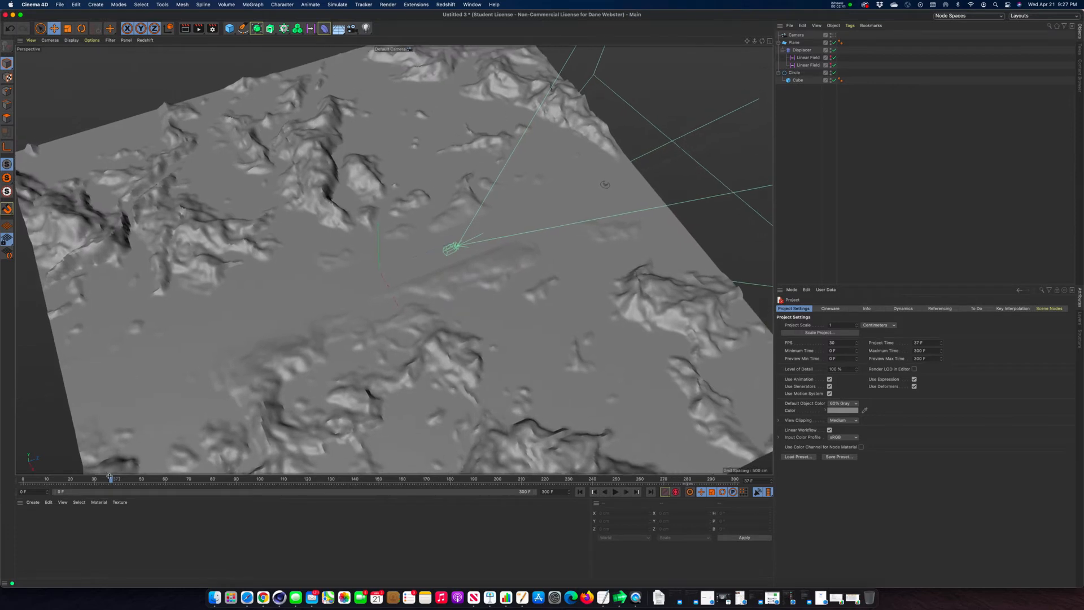
pyautogui.moveTo(111, 480); pyautogui.dragTo(267, 480)
pyautogui.moveTo(269, 481); pyautogui.dragTo(389, 470)
pyautogui.moveTo(377, 482); pyautogui.dragTo(455, 232)
pyautogui.moveTo(445, 482); pyautogui.dragTo(469, 476)
pyautogui.moveTo(469, 480); pyautogui.dragTo(488, 482)
pyautogui.click(395, 48)
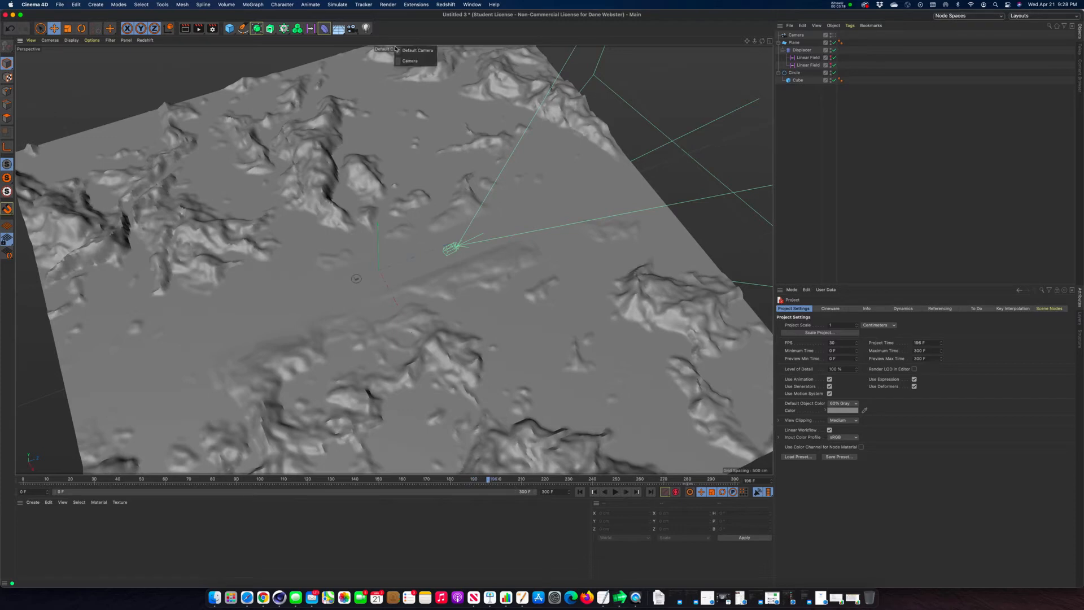
pyautogui.click(436, 37)
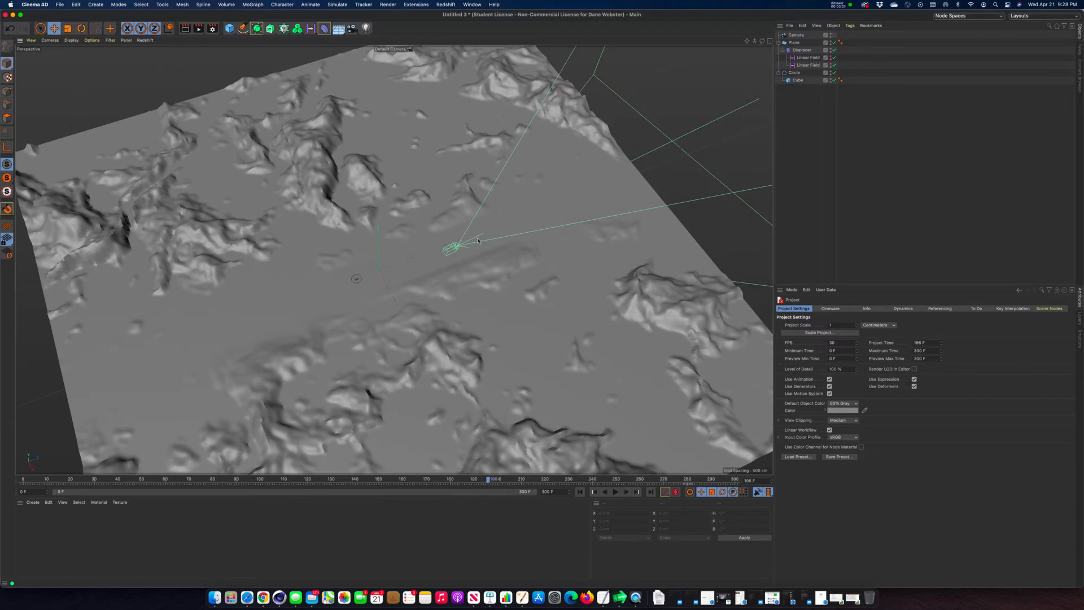
# Add a null object to the scene and rename it Cam_Car.
pyautogui.keyDown('alt'); pyautogui.moveTo(444, 266); pyautogui.dragTo(505, 292); pyautogui.keyUp('alt')
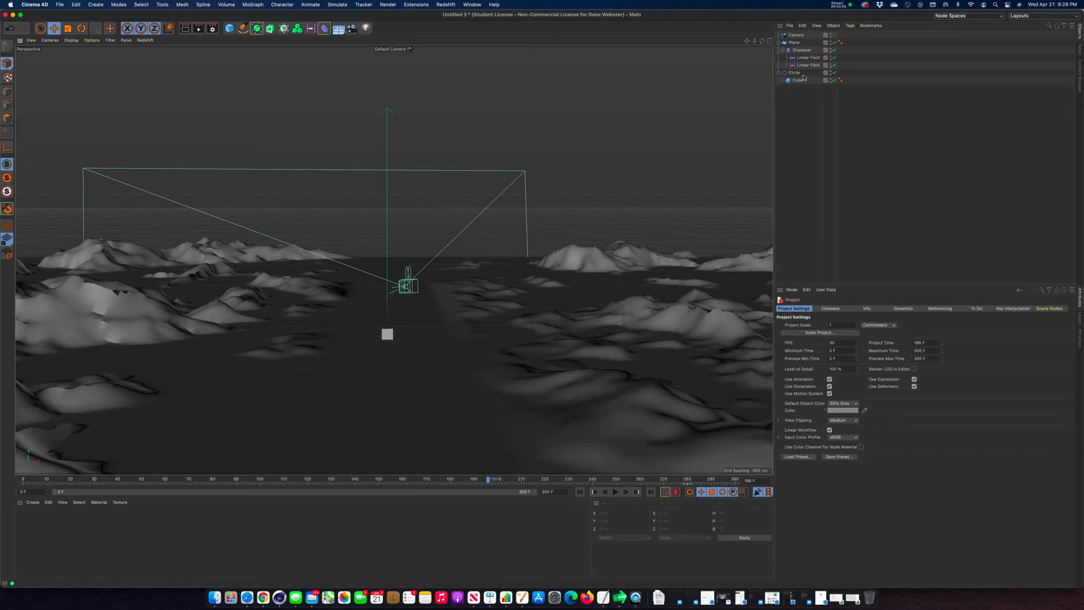
pyautogui.click(796, 35)
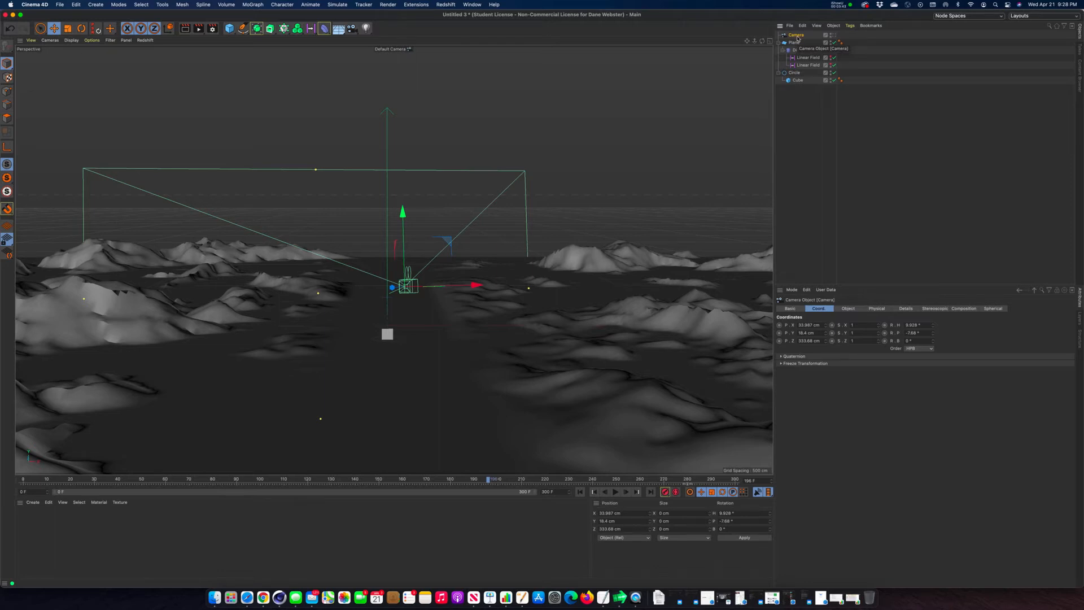
pyautogui.click(796, 133)
pyautogui.moveTo(229, 28); pyautogui.dragTo(245, 39)
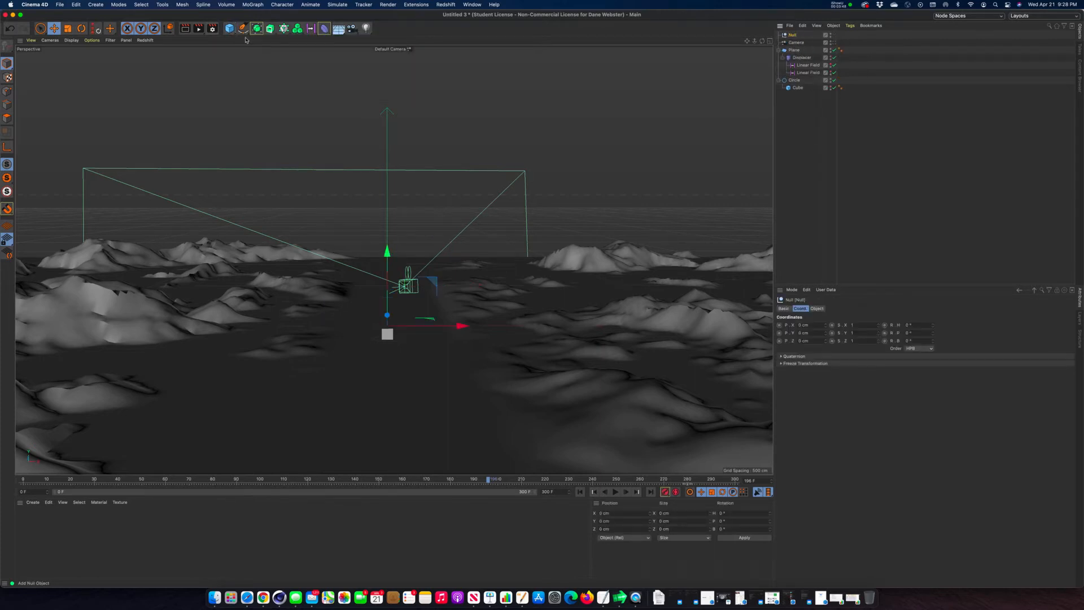
pyautogui.keyDown('alt'); pyautogui.moveTo(336, 285); pyautogui.dragTo(388, 285); pyautogui.keyUp('alt')
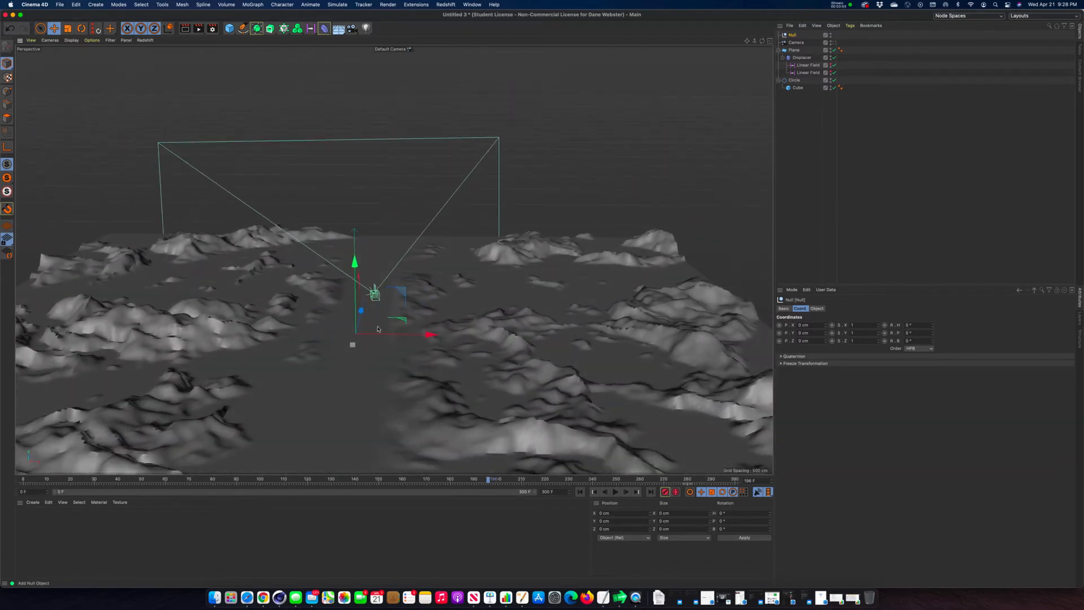
pyautogui.keyDown('alt'); pyautogui.moveTo(376, 327); pyautogui.dragTo(349, 339); pyautogui.keyUp('alt')
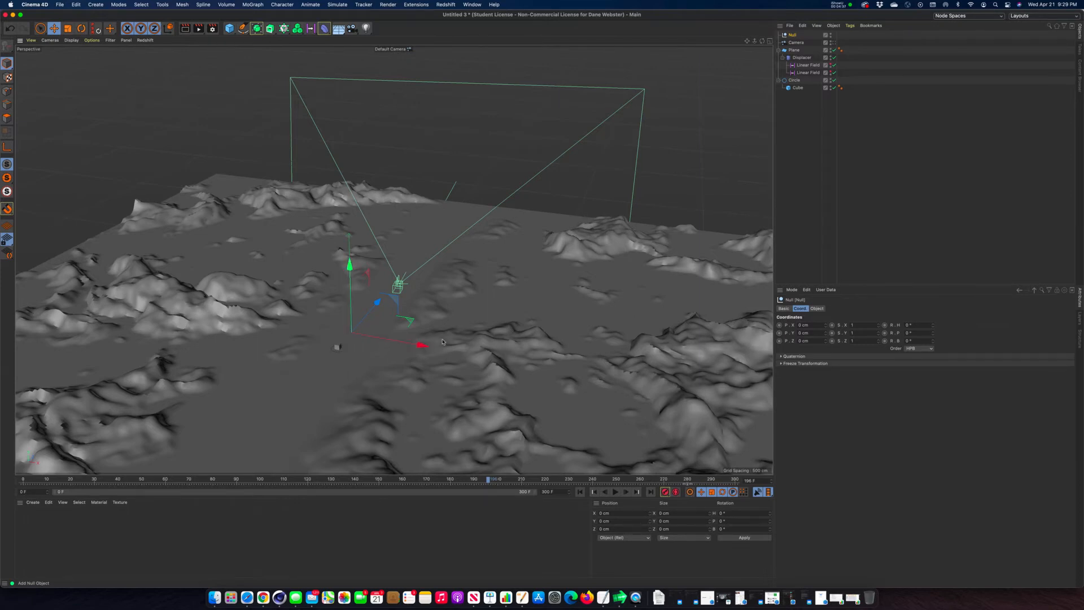
pyautogui.doubleClick(793, 35)
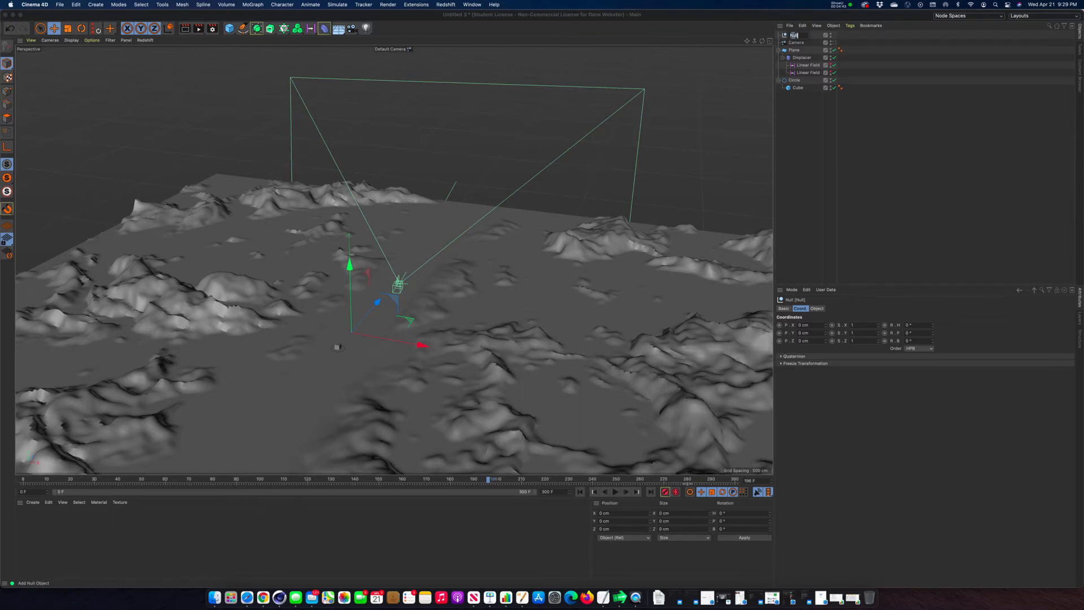
pyautogui.write('Cam_Car')
pyautogui.press('Return')
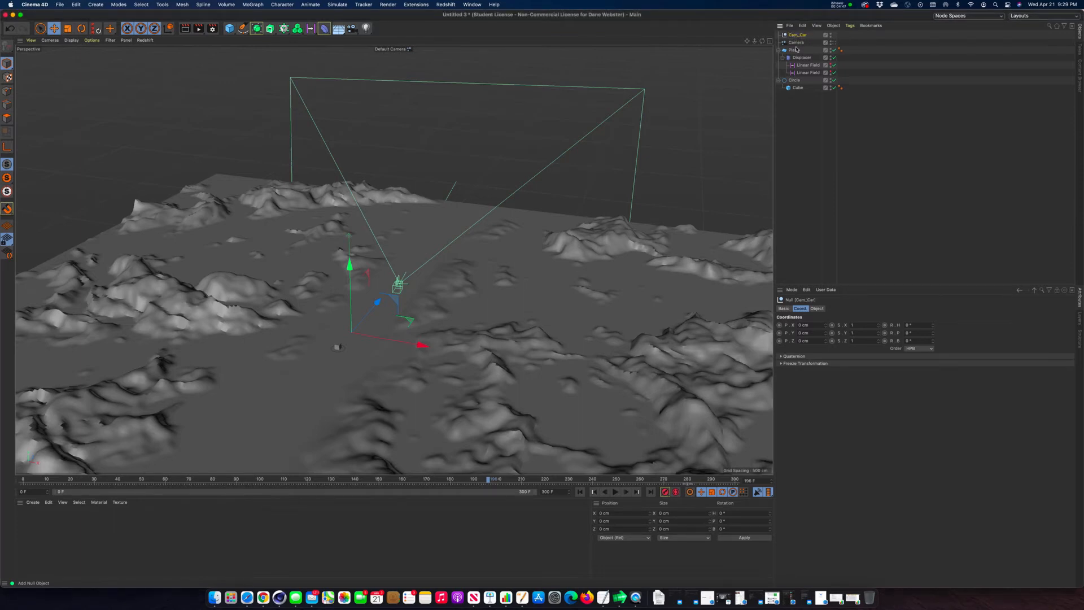
# Make the Cam_Car null a child of the Camera object.
pyautogui.click(796, 45)
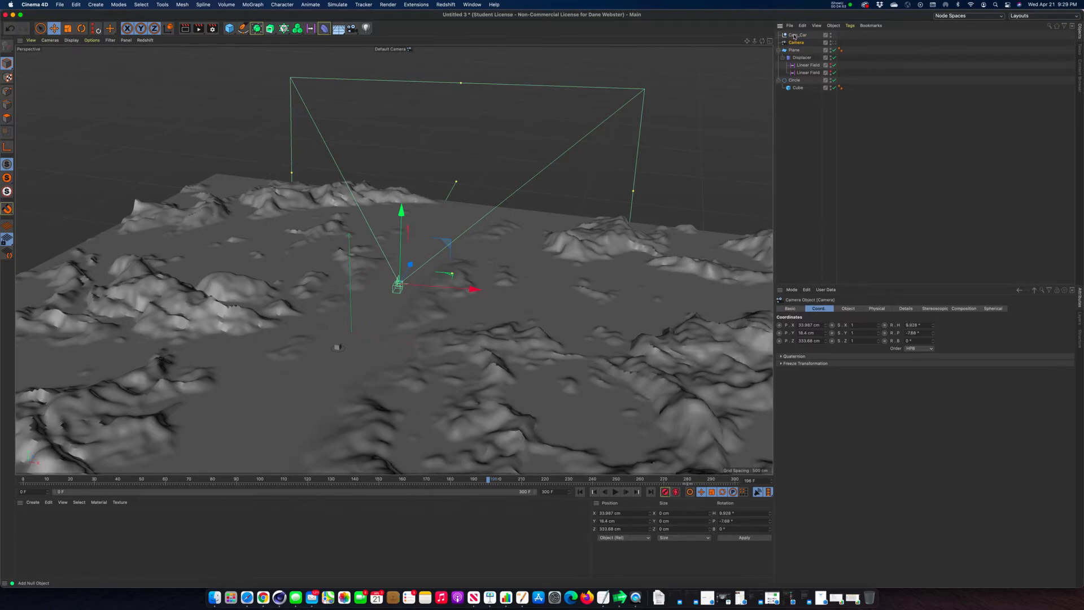
pyautogui.moveTo(793, 36)
pyautogui.mouseDown()
pyautogui.moveTo(807, 38)
pyautogui.moveTo(801, 45)
pyautogui.mouseUp()
pyautogui.click(800, 43)
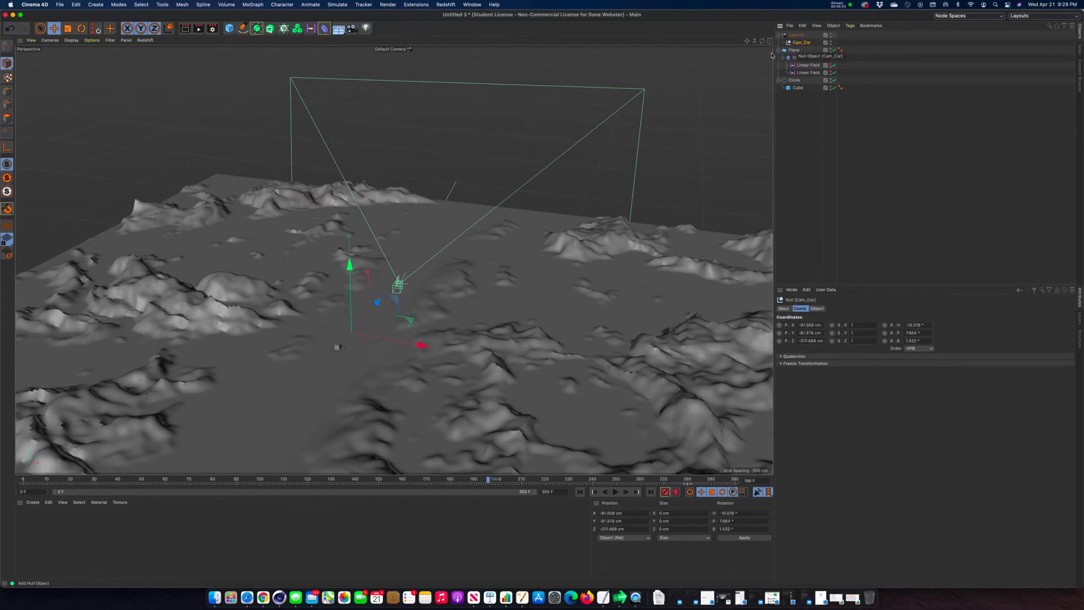
# Set the Cam_Car null's display shape to Star with a 30 cm radius.
pyautogui.click(796, 35)
pyautogui.click(800, 43)
pyautogui.click(784, 309)
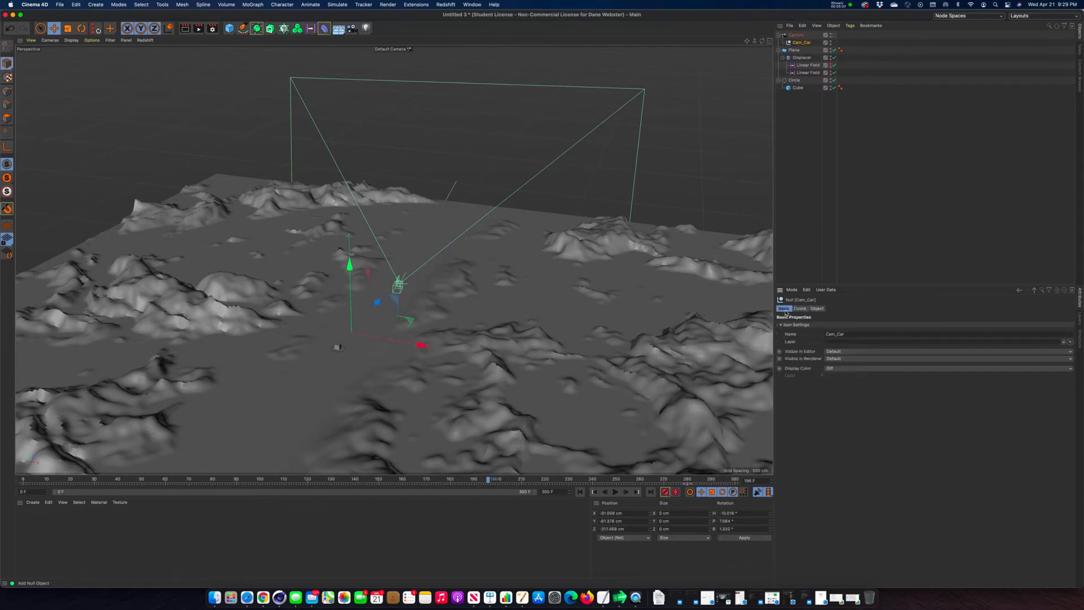
pyautogui.click(816, 308)
pyautogui.click(822, 325)
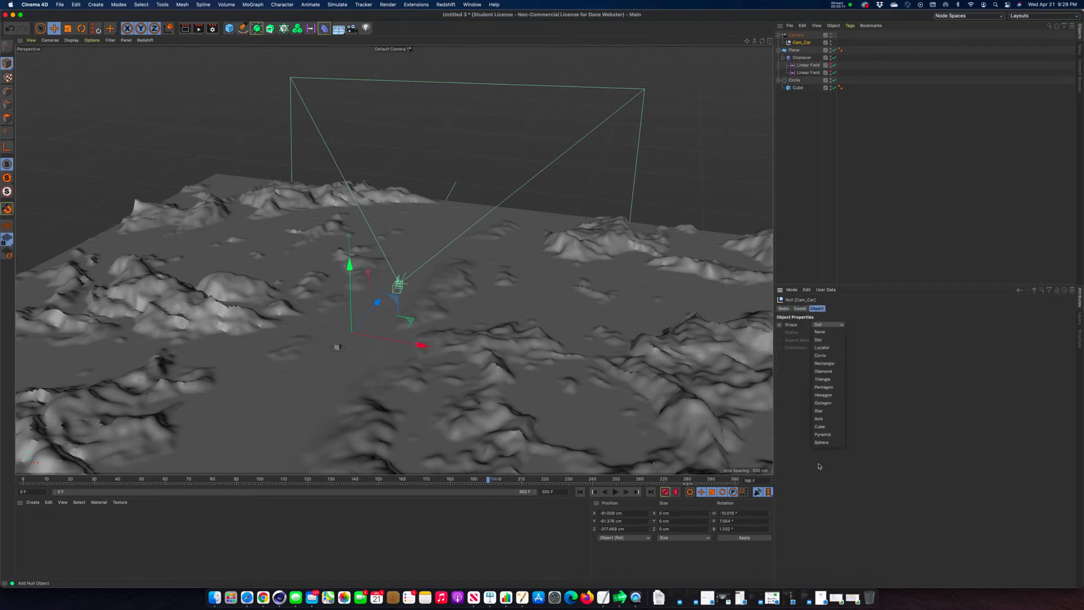
pyautogui.click(829, 412)
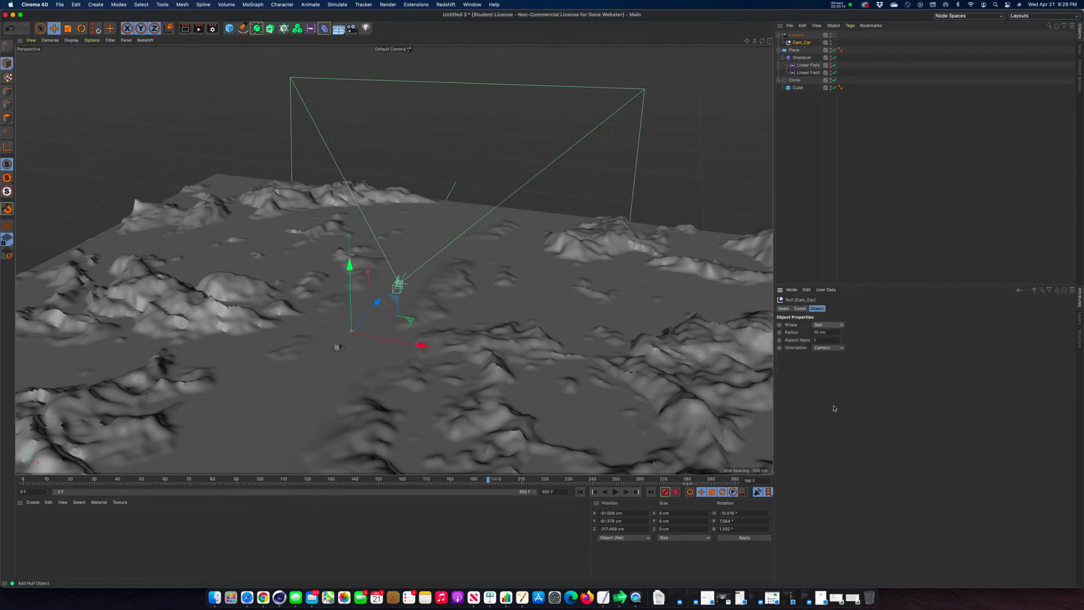
pyautogui.moveTo(842, 334); pyautogui.dragTo(843, 334)
pyautogui.click(681, 166)
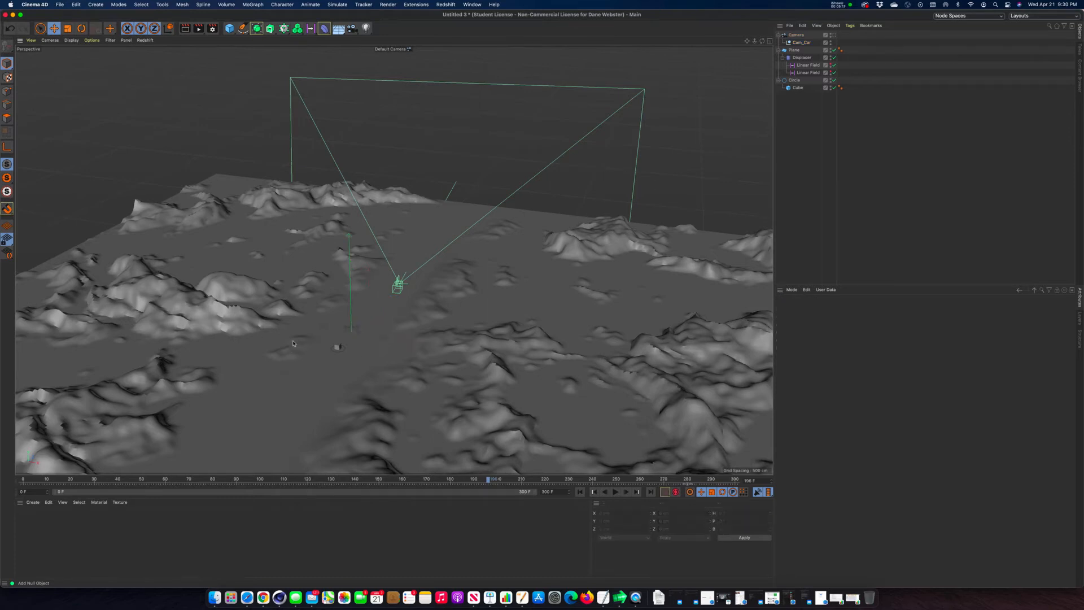
# Set the Cam_Car null's X, Y and Z position to 0 cm so it sits on the camera.
pyautogui.click(798, 42)
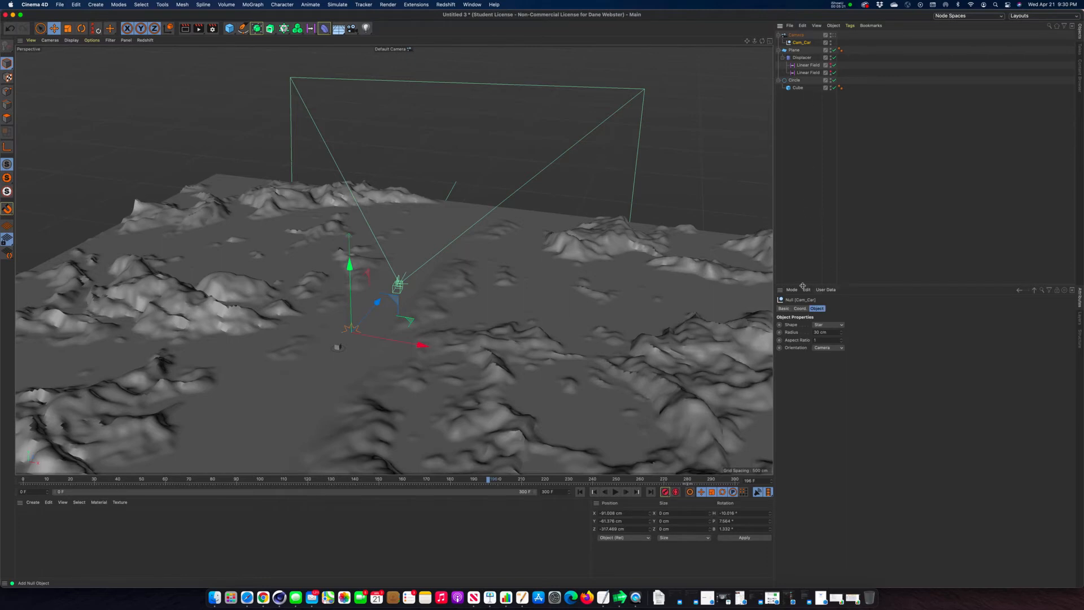
pyautogui.click(800, 309)
pyautogui.click(821, 325)
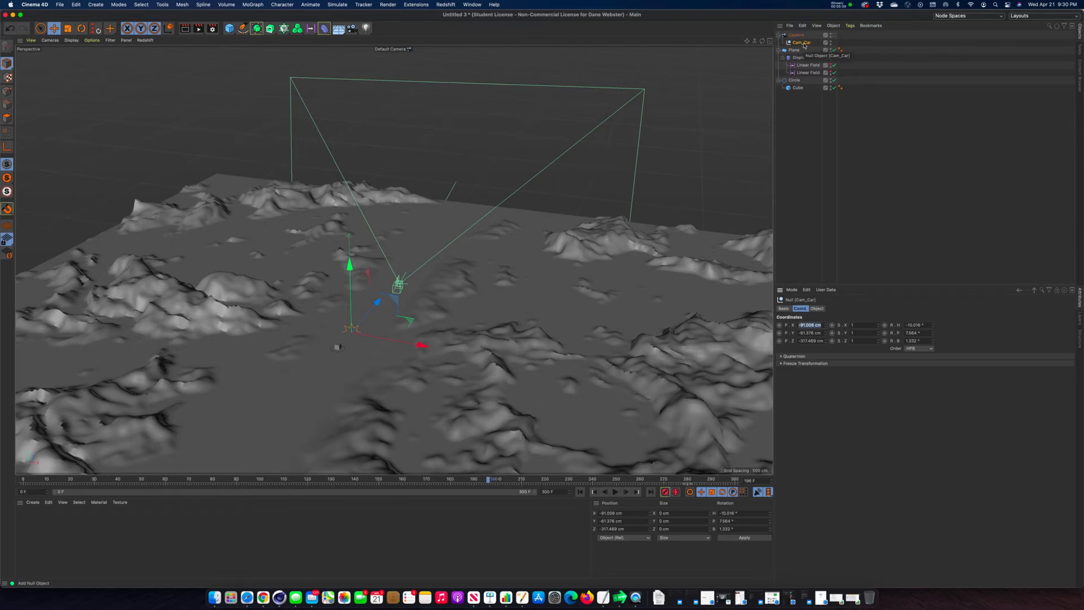
pyautogui.write('0')
pyautogui.press('Tab')
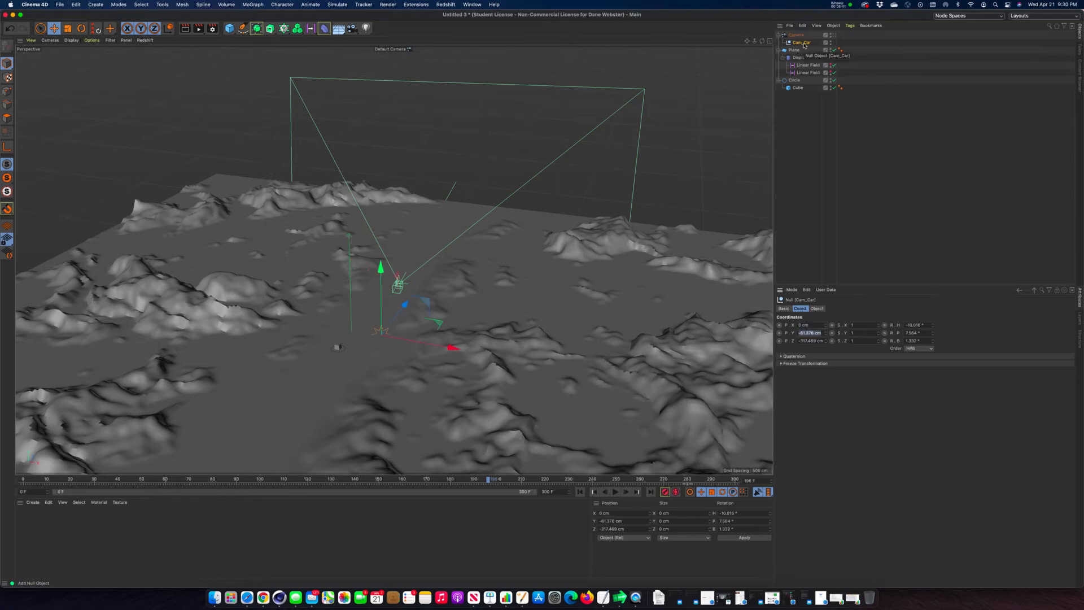
pyautogui.write('0')
pyautogui.press('Tab')
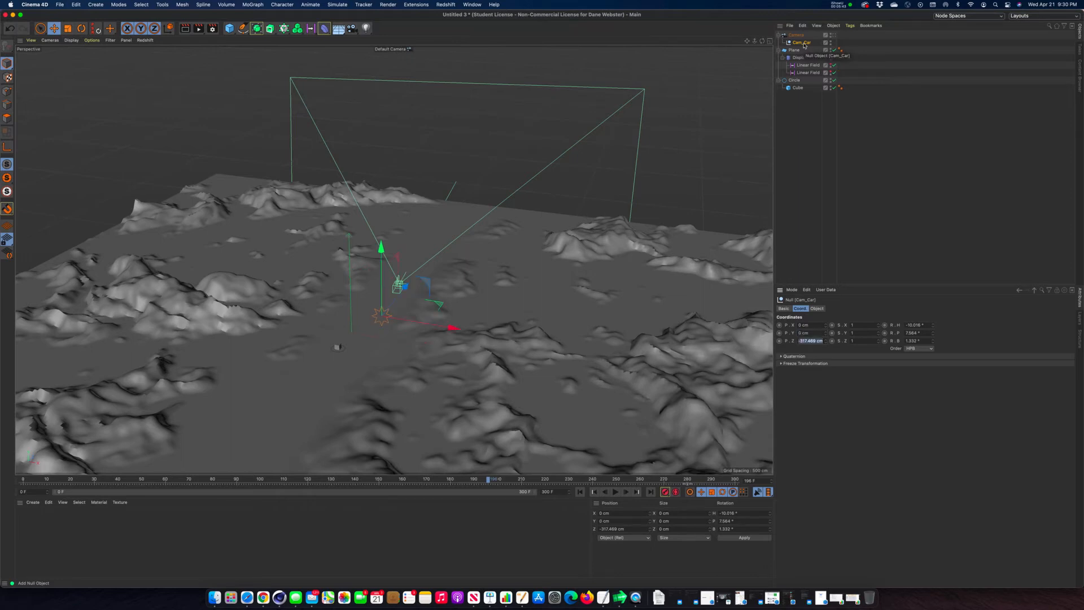
pyautogui.write('0')
pyautogui.press('Tab')
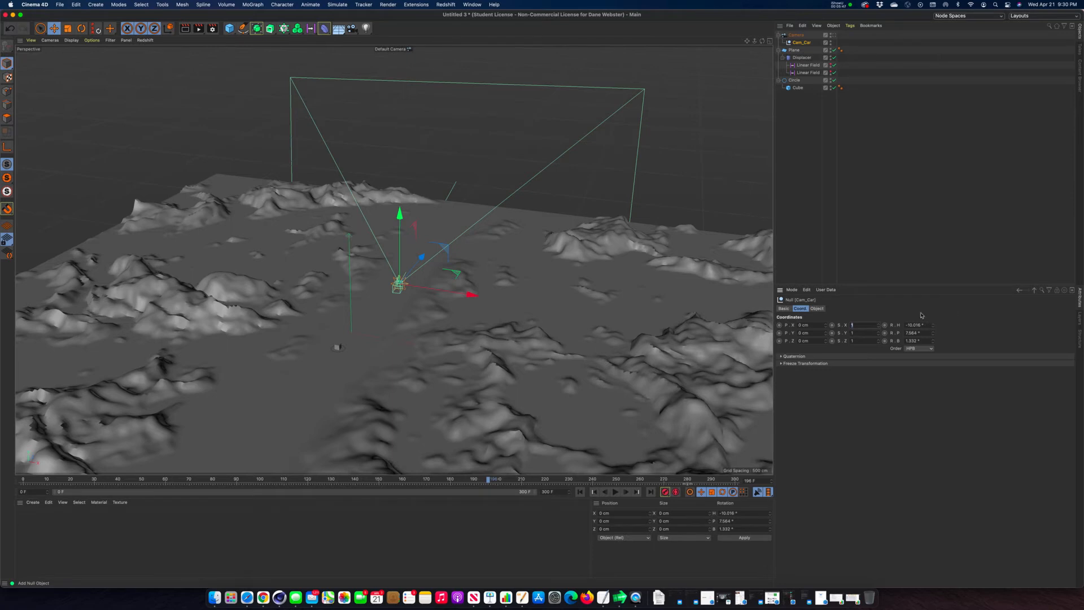
# Take the Cam_Car null out of the Camera and place it above the Camera at the hierarchy's top level.
pyautogui.click(797, 36)
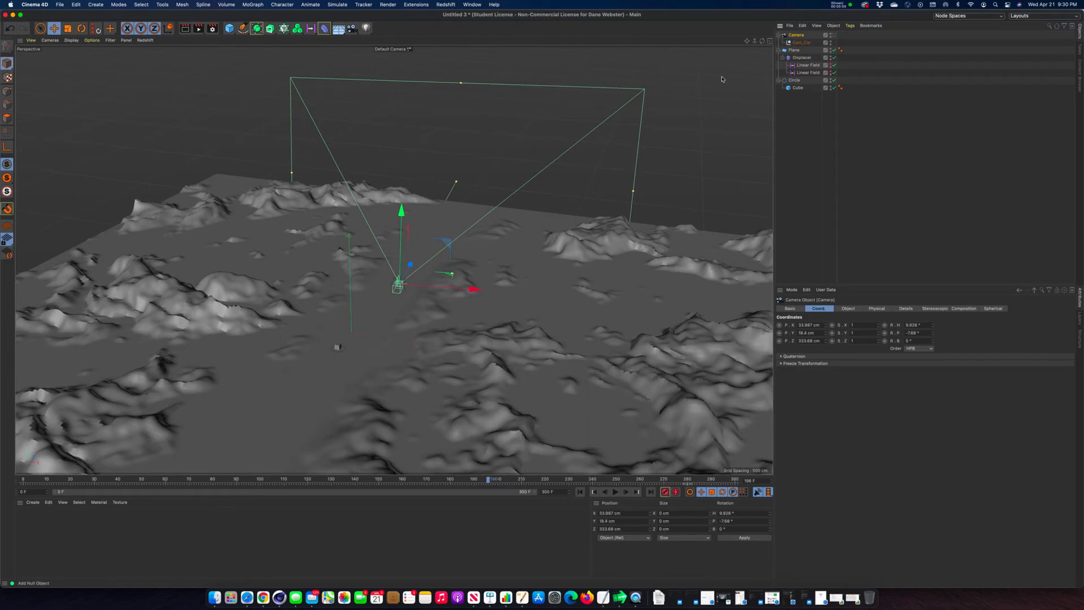
pyautogui.click(800, 43)
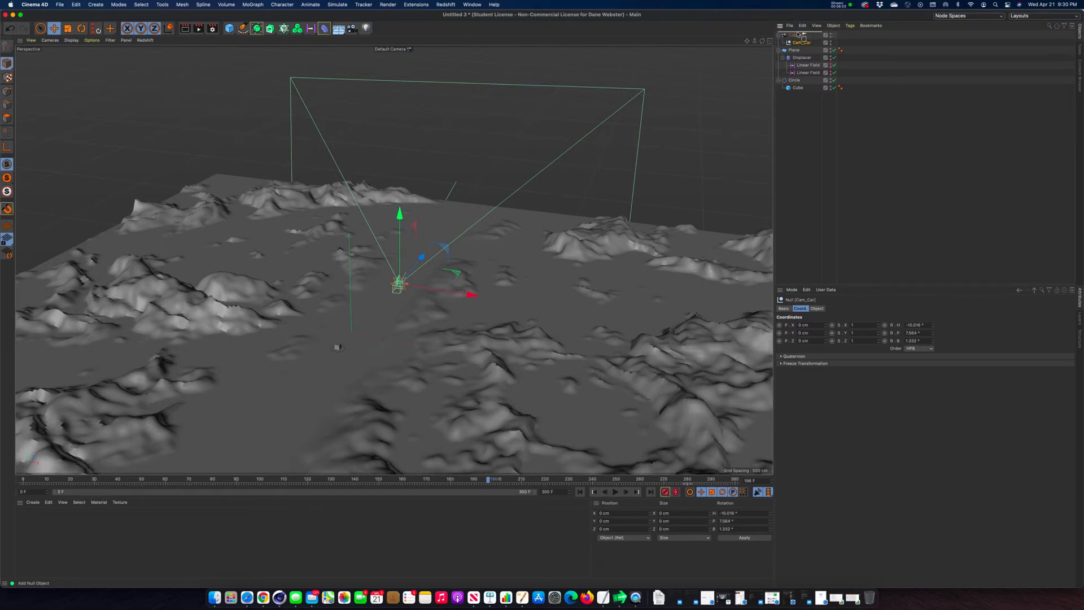
pyautogui.moveTo(801, 43); pyautogui.dragTo(794, 35)
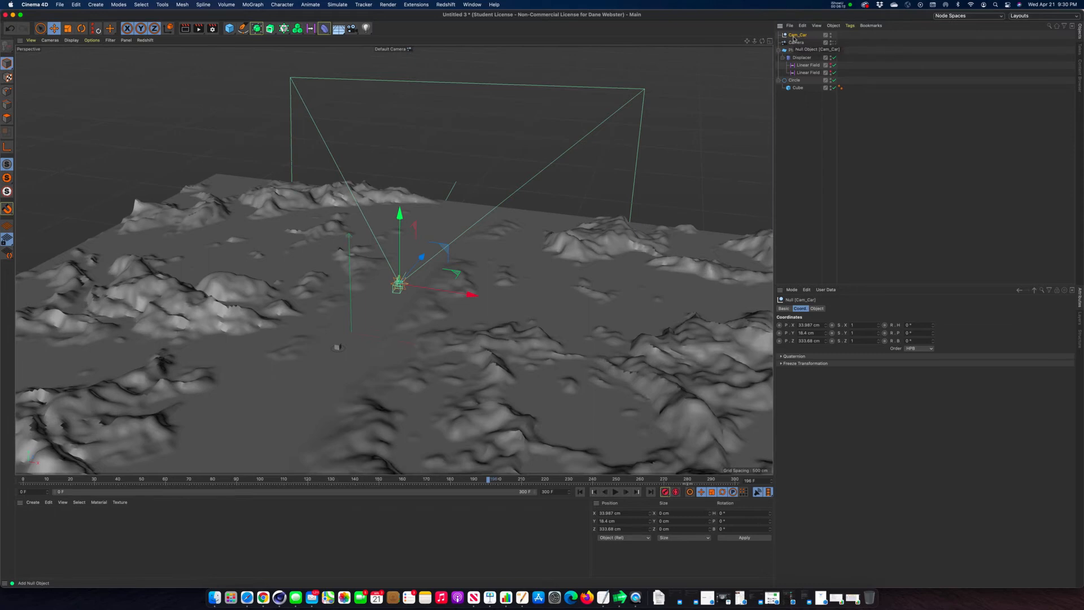
# Duplicate the Cam_Car null and rename the copy Tripod_Rot.
pyautogui.keyDown('ctrl'); pyautogui.moveTo(793, 38); pyautogui.dragTo(797, 40); pyautogui.keyUp('ctrl')
pyautogui.doubleClick(798, 43)
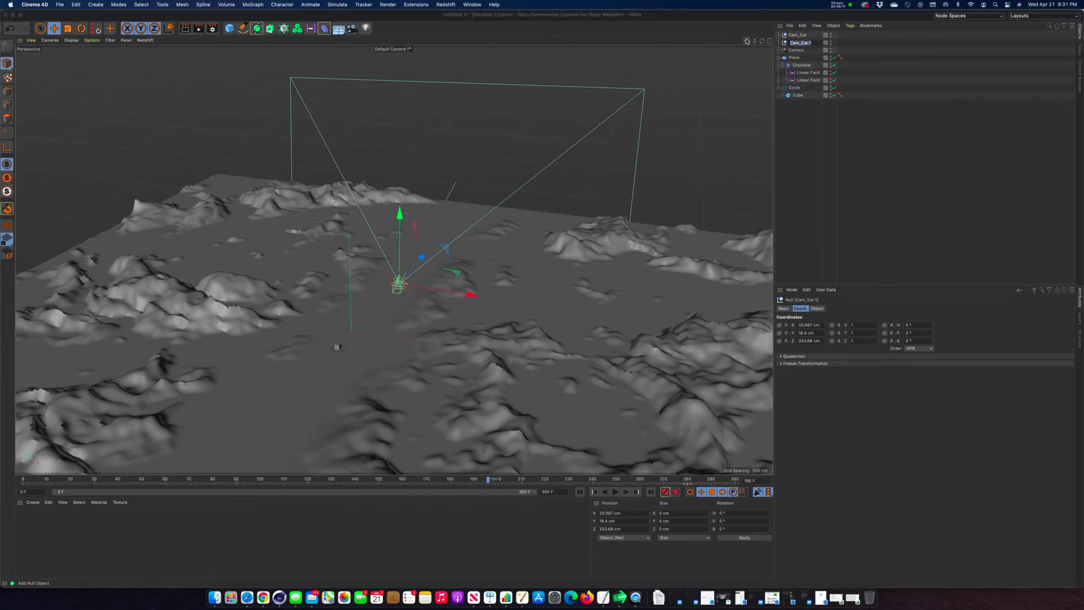
pyautogui.write('Tripod_Rot')
pyautogui.press('Return')
# Nest the Camera under Tripod_Rot and Tripod_Rot under Cam_Car to form the camera rig.
pyautogui.click(797, 42)
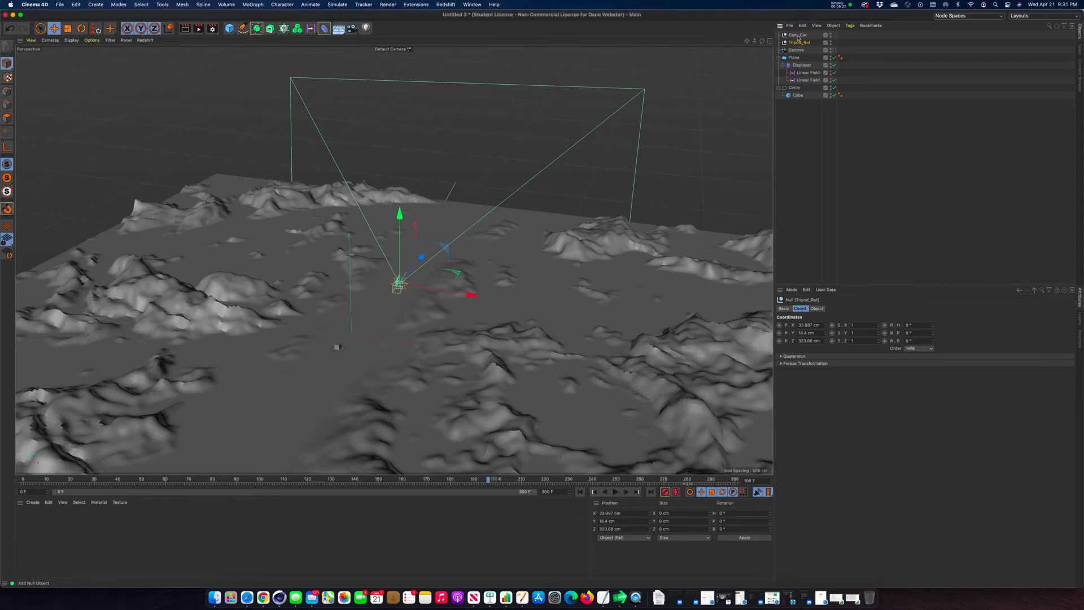
pyautogui.click(798, 37)
pyautogui.click(794, 43)
pyautogui.moveTo(803, 45)
pyautogui.mouseDown()
pyautogui.moveTo(798, 36)
pyautogui.moveTo(809, 49)
pyautogui.mouseUp()
pyautogui.click(796, 50)
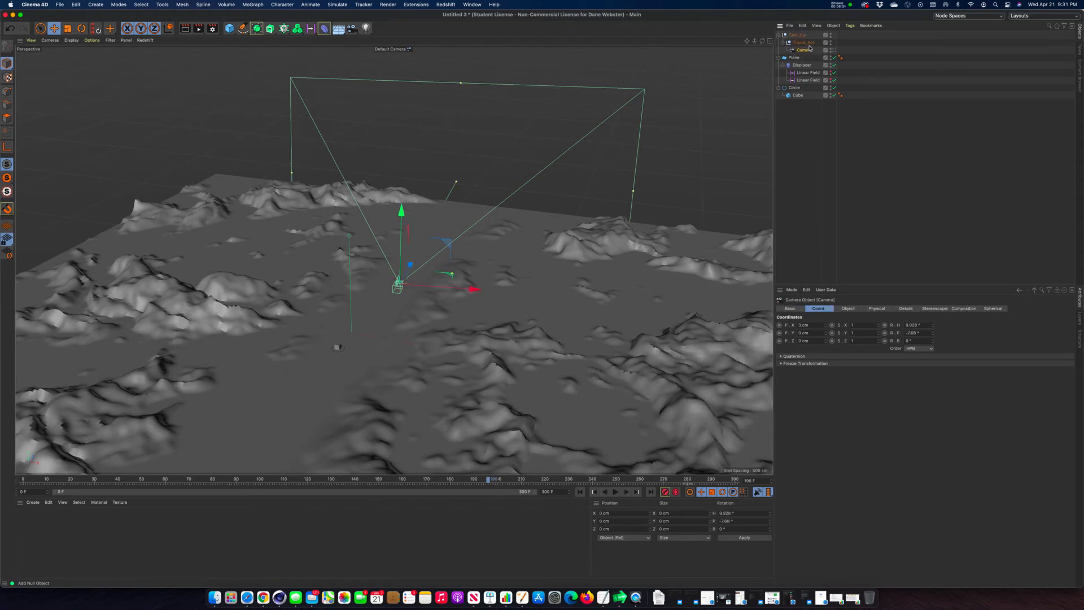
# Try moving the Cam_Car null about 248 cm along Z with its children, and undo the move.
pyautogui.click(802, 43)
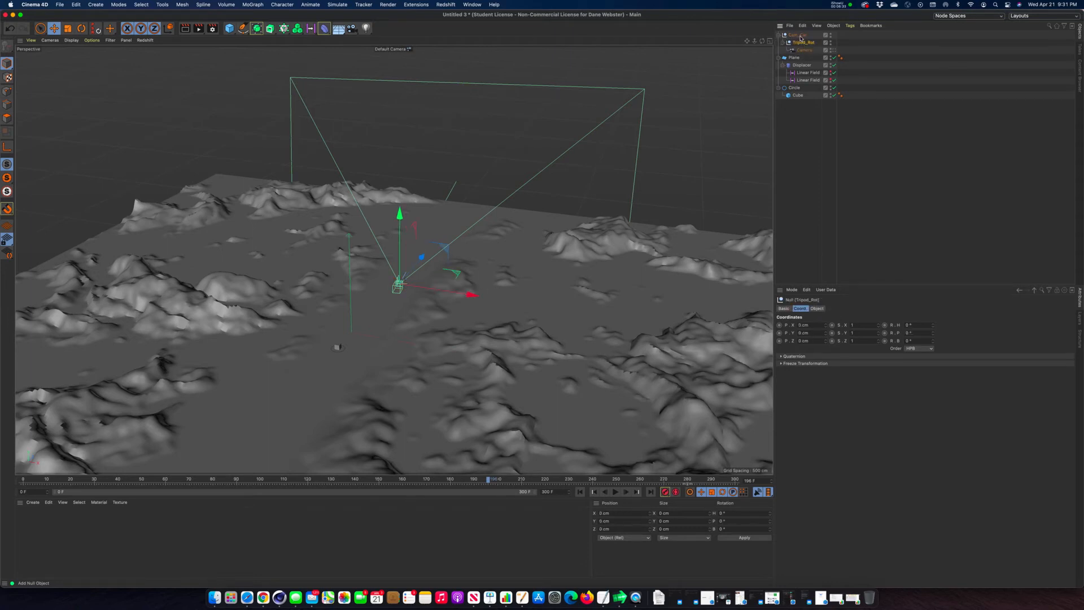
pyautogui.click(800, 37)
pyautogui.keyDown('alt'); pyautogui.moveTo(385, 248); pyautogui.dragTo(372, 256, button='middle'); pyautogui.keyUp('alt')
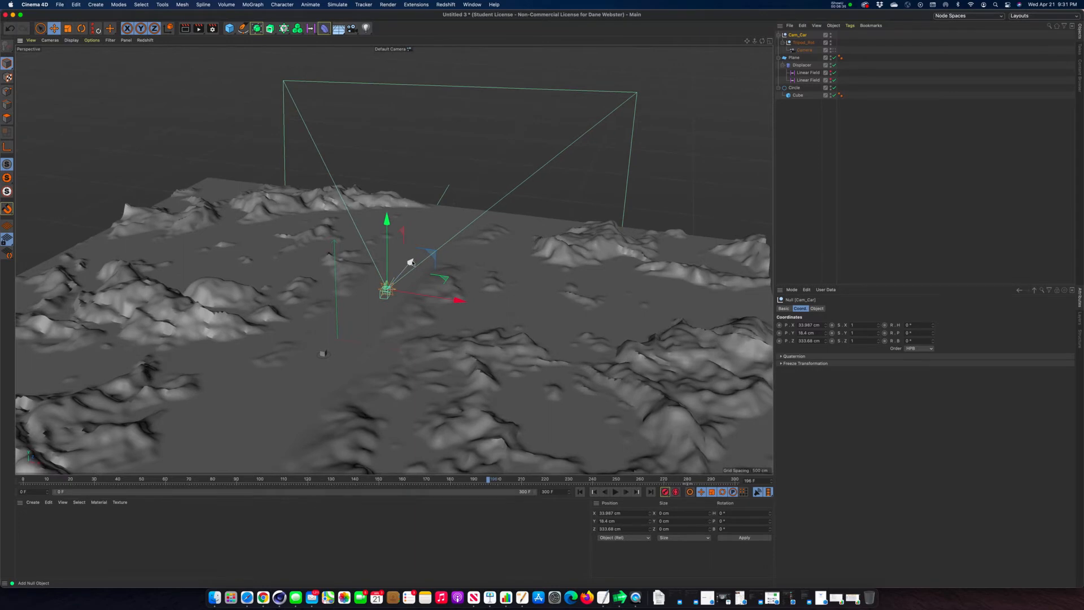
pyautogui.moveTo(413, 263); pyautogui.dragTo(427, 231)
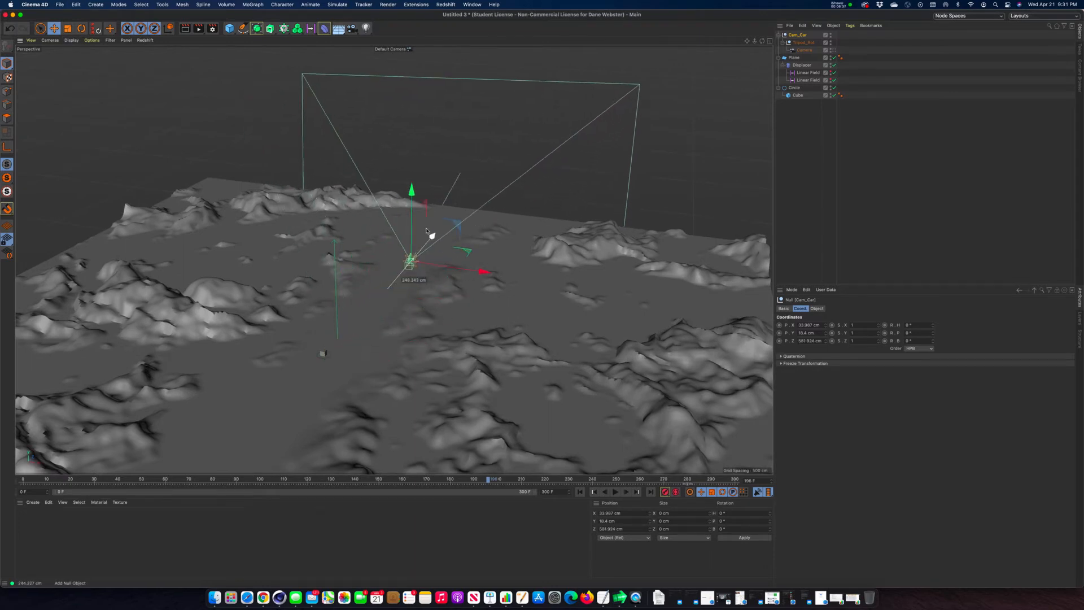
pyautogui.press('super+z')
# Try rotating the Tripod_Rot null around its heading axis with the Camera inside it, and undo the rotation.
pyautogui.click(801, 43)
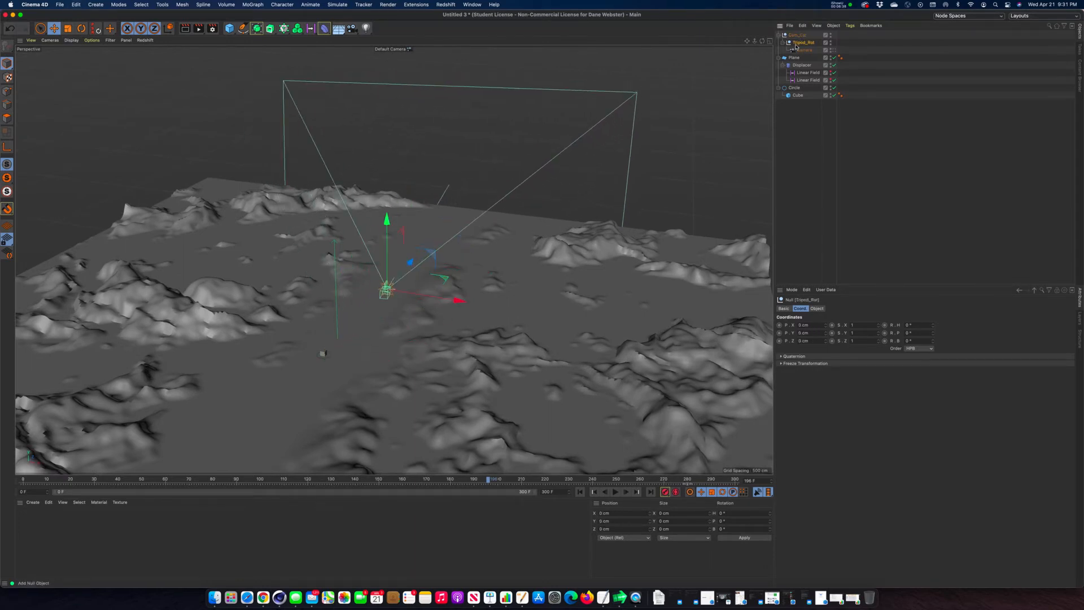
pyautogui.click(81, 29)
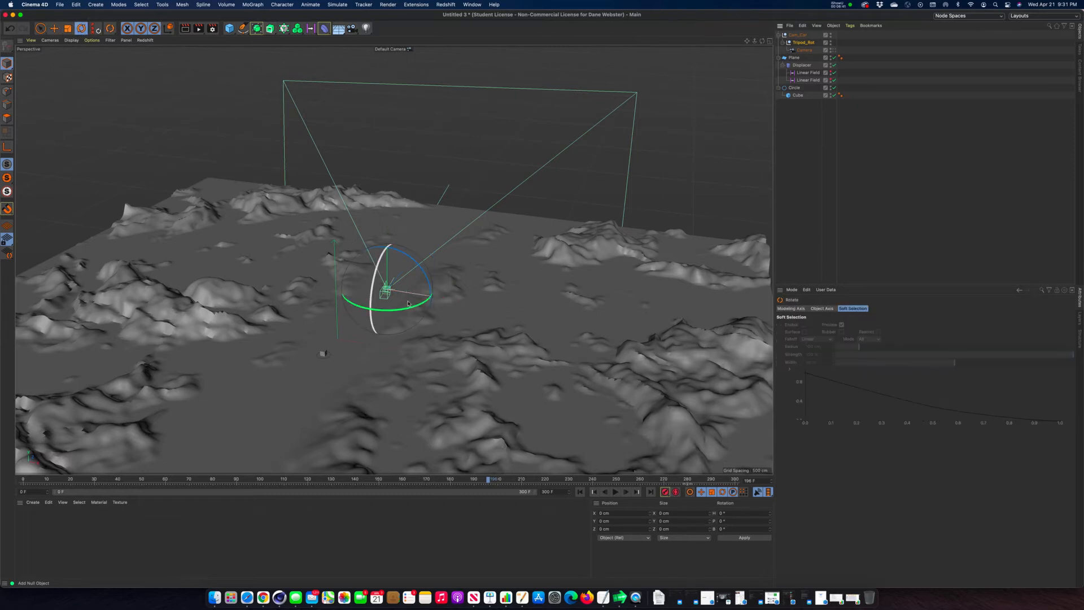
pyautogui.moveTo(384, 310); pyautogui.dragTo(413, 263)
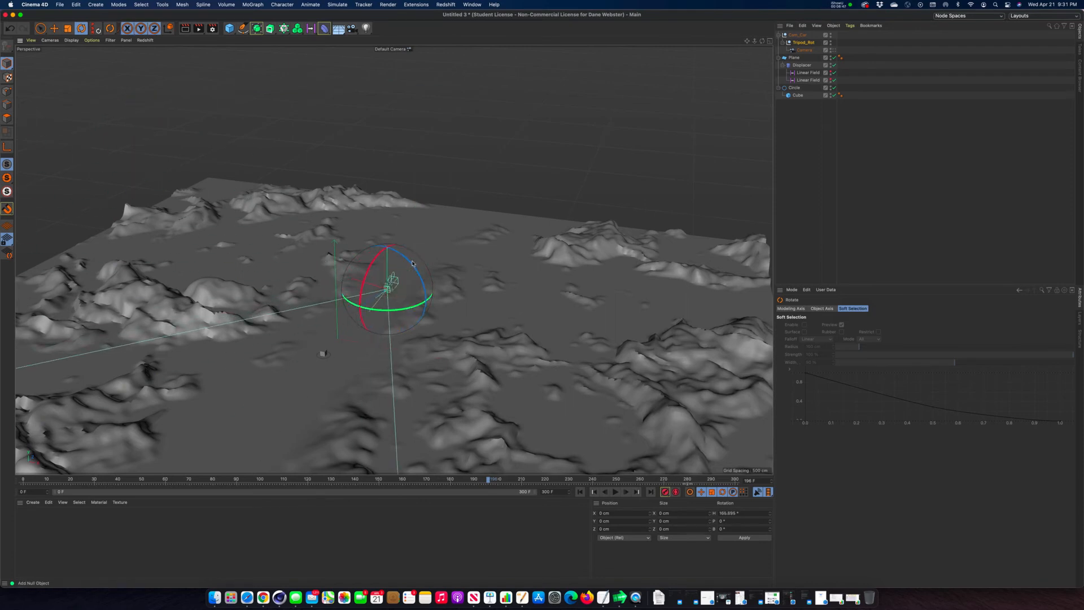
pyautogui.press('super+z')
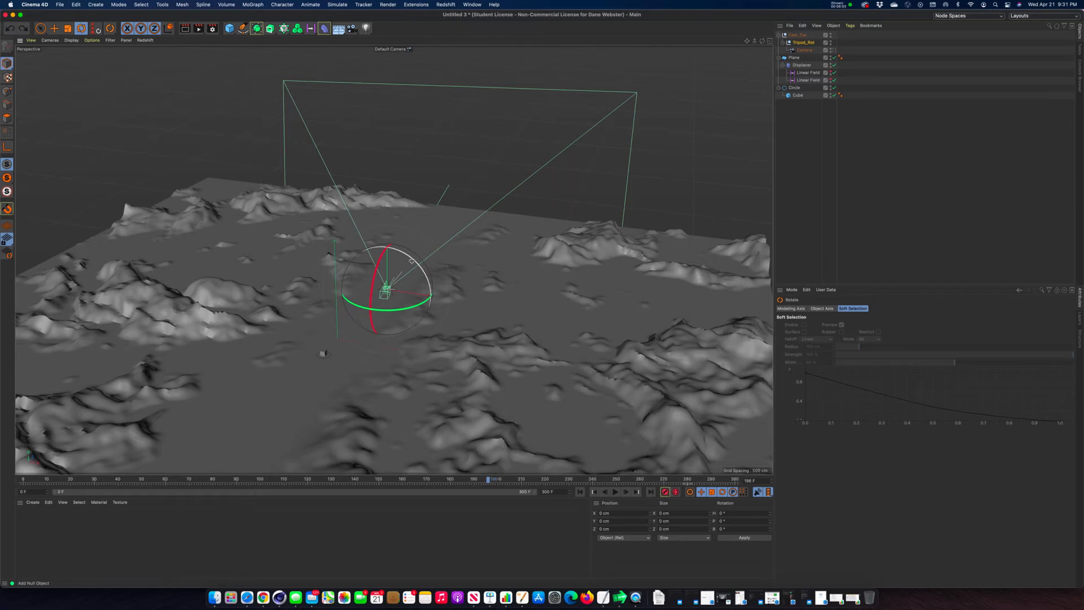
# Try rotating the Camera on its own, independent of the Cam_Car and Tripod_Rot nulls, and undo the rotation.
pyautogui.click(802, 51)
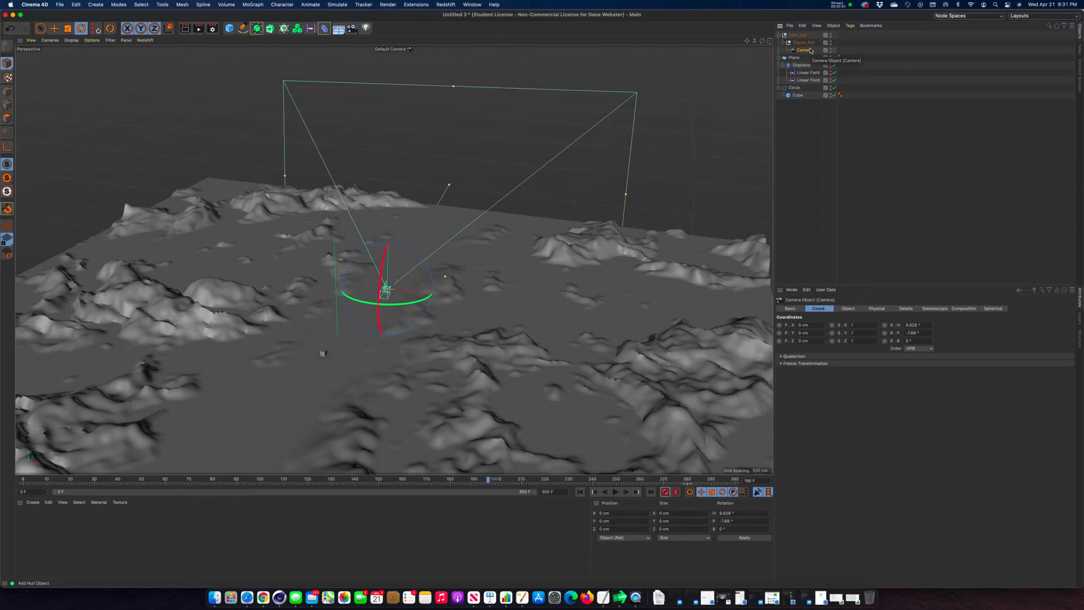
pyautogui.click(799, 35)
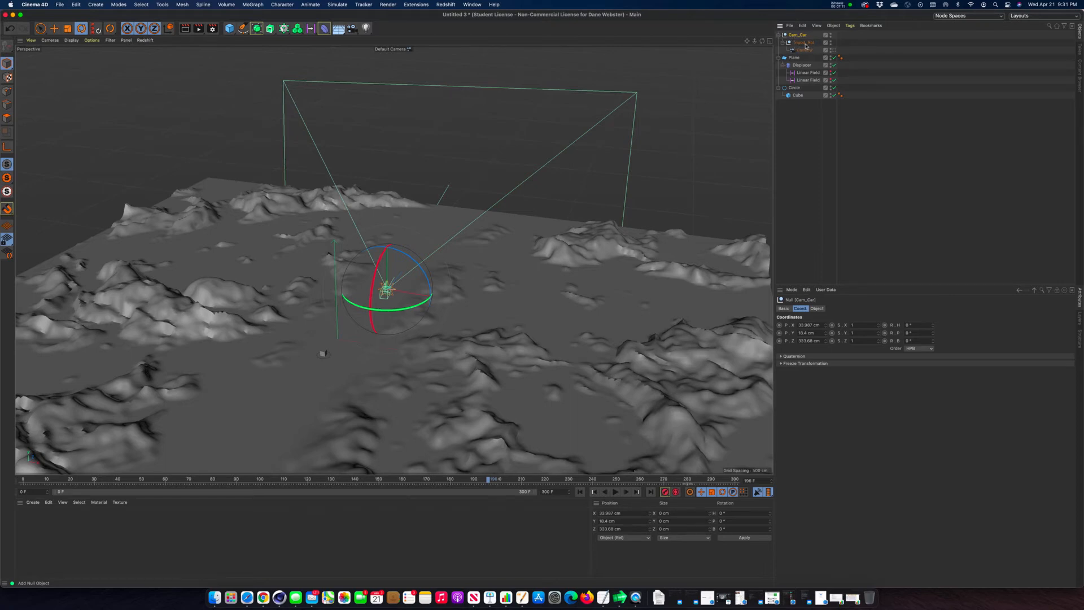
pyautogui.click(805, 50)
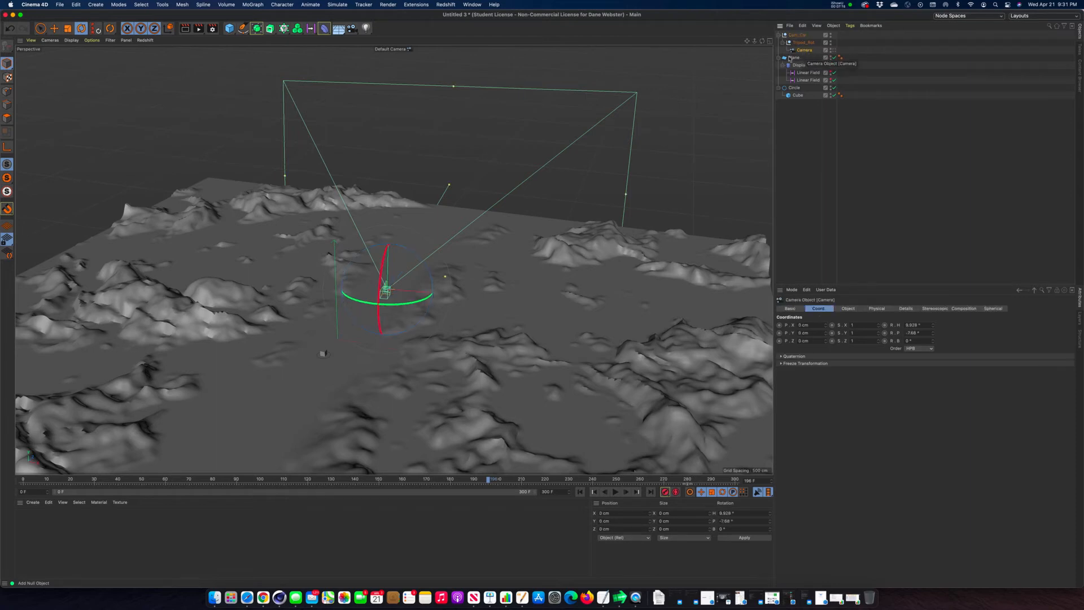
pyautogui.moveTo(385, 276); pyautogui.dragTo(382, 277)
pyautogui.press('super+z')
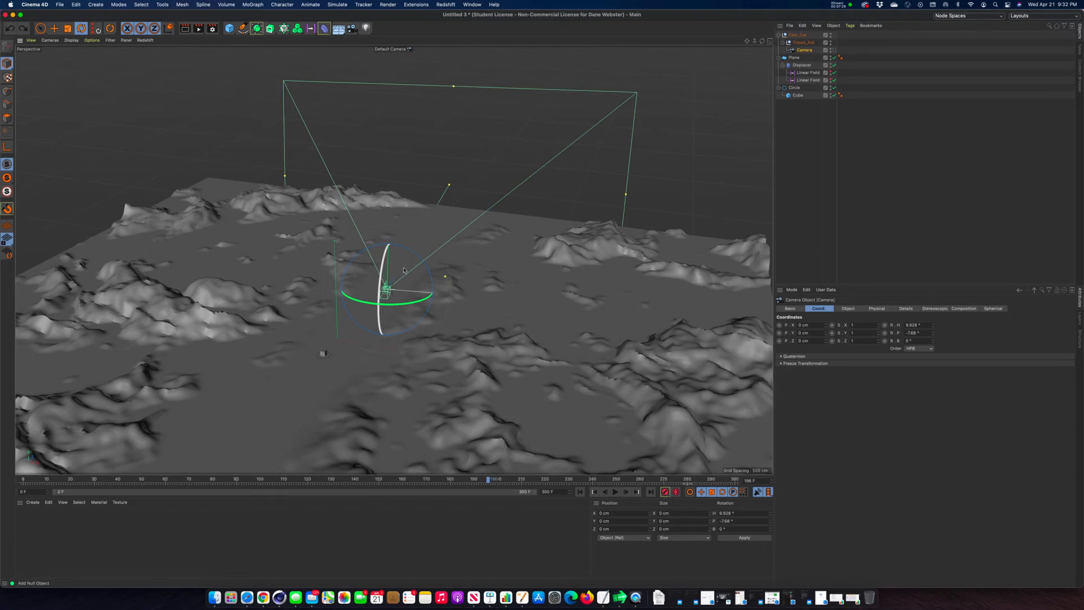
# Key the Cam_Car null's X, Y and Z position at frame 70.
pyautogui.click(794, 35)
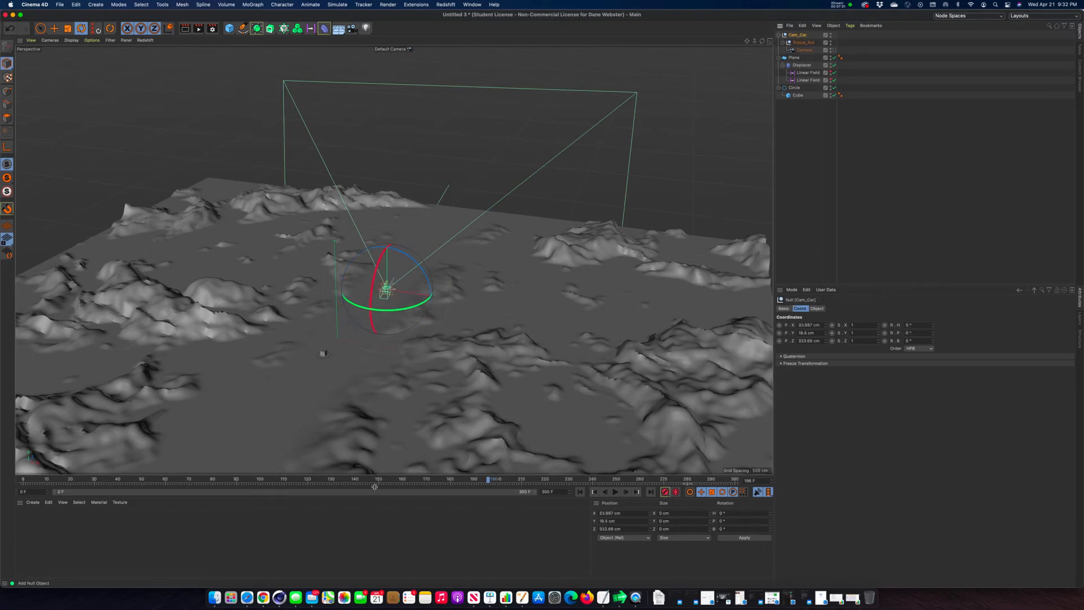
pyautogui.moveTo(196, 481)
pyautogui.mouseDown()
pyautogui.moveTo(12, 482)
pyautogui.moveTo(214, 478)
pyautogui.moveTo(190, 483)
pyautogui.mouseUp()
pyautogui.click(786, 325)
# Frame the whole terrain and camera rig from above in the perspective view, and collapse the Plane's hierarchy.
pyautogui.click(769, 42)
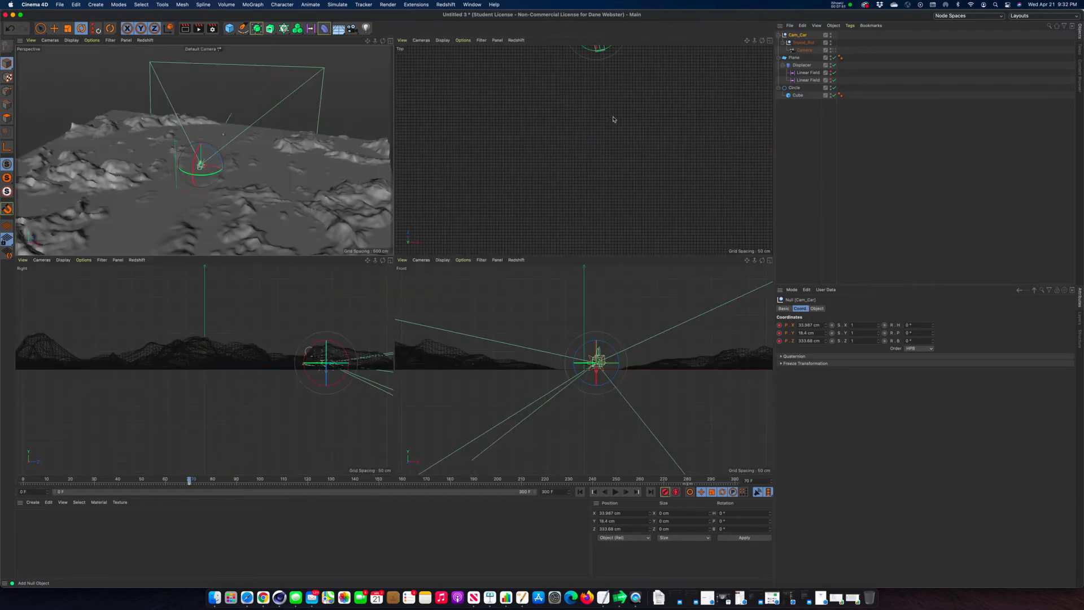
pyautogui.moveTo(598, 129)
pyautogui.keyDown('alt'); pyautogui.mouseDown(button='right')
pyautogui.moveTo(608, 128)
pyautogui.moveTo(458, 85)
pyautogui.mouseUp(button='right'); pyautogui.keyUp('alt')
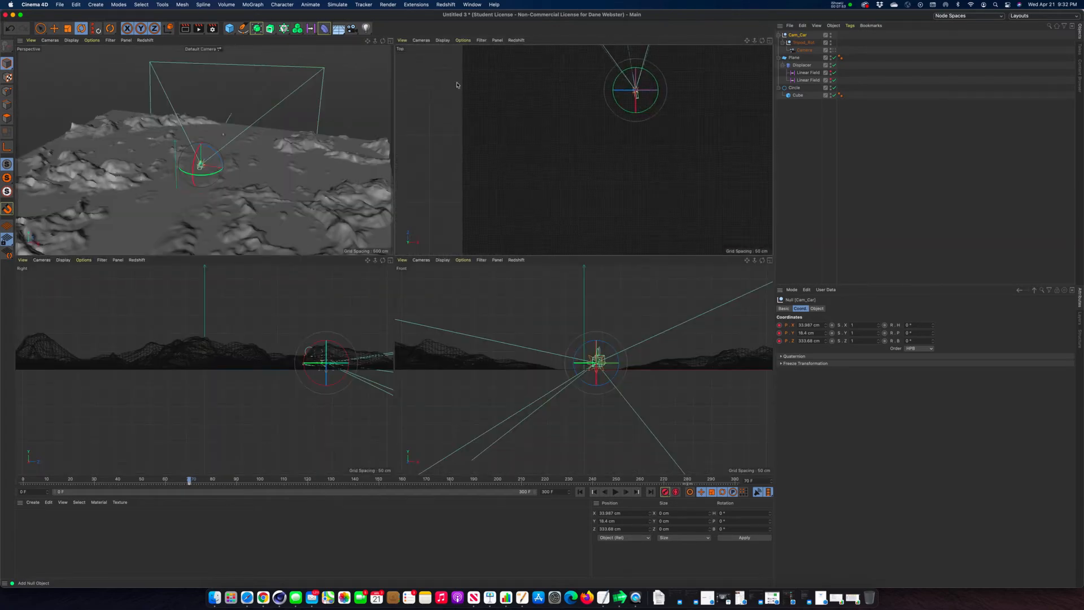
pyautogui.click(390, 41)
pyautogui.keyDown('alt'); pyautogui.moveTo(394, 260); pyautogui.dragTo(430, 265); pyautogui.keyUp('alt')
pyautogui.moveTo(747, 42); pyautogui.dragTo(914, 5)
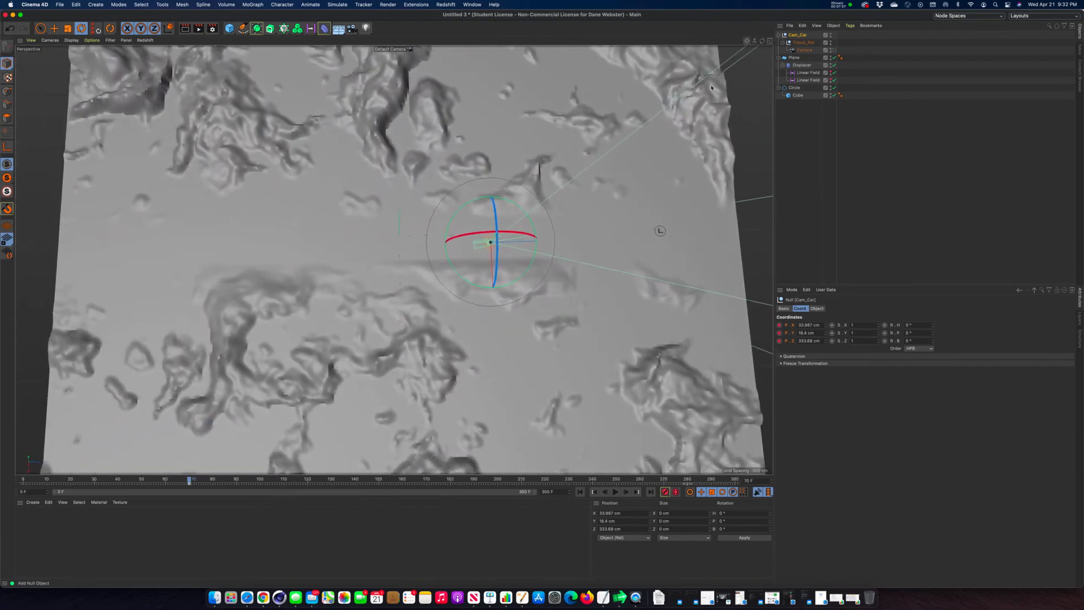
pyautogui.keyDown('alt'); pyautogui.moveTo(533, 207); pyautogui.dragTo(552, 214); pyautogui.keyUp('alt')
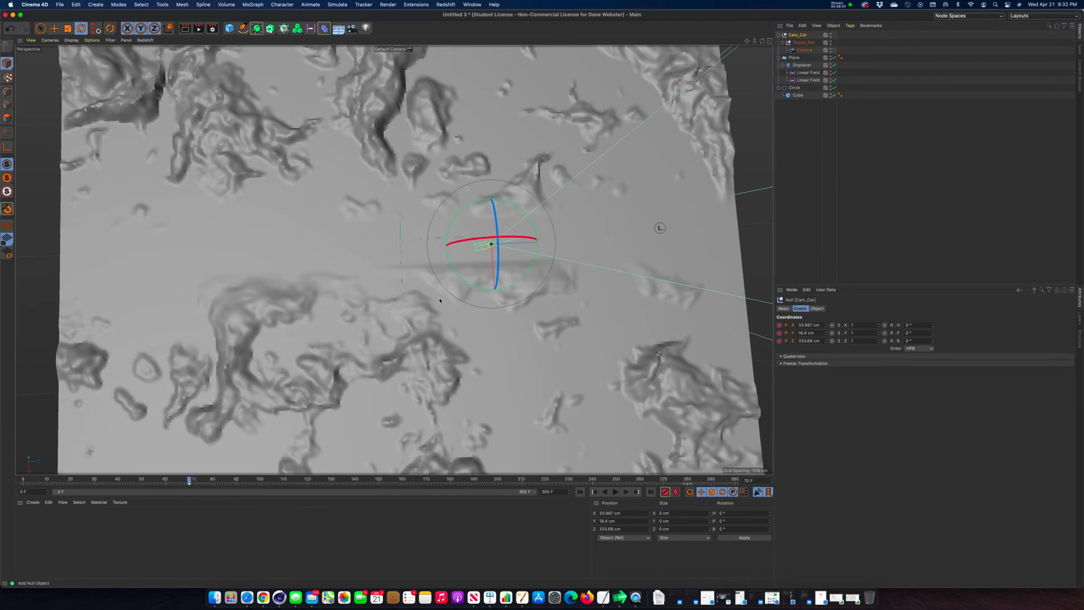
pyautogui.keyDown('alt'); pyautogui.moveTo(439, 297); pyautogui.dragTo(508, 226); pyautogui.keyUp('alt')
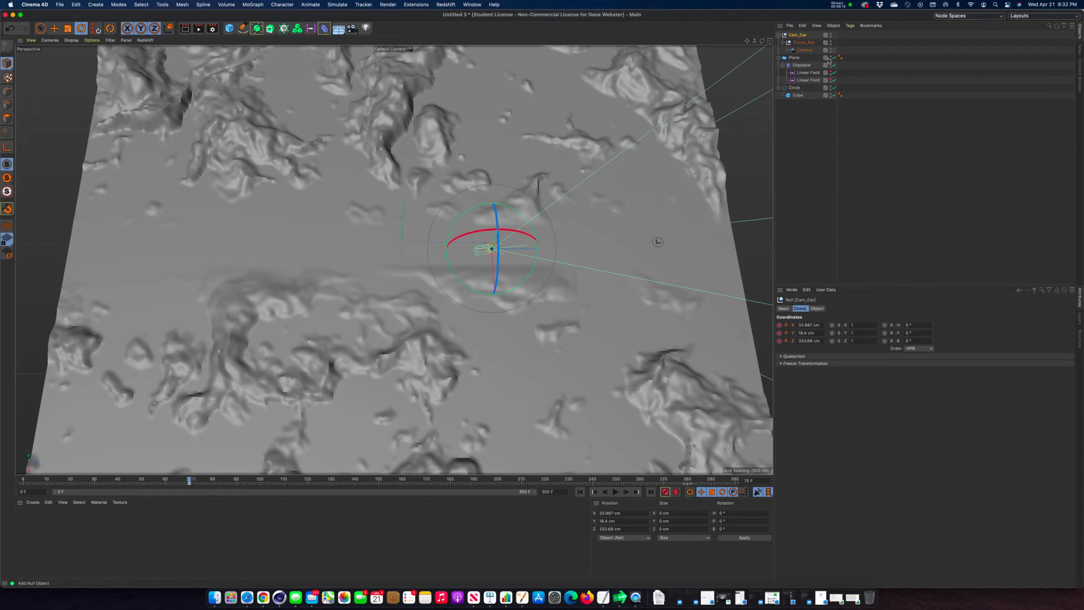
pyautogui.click(779, 59)
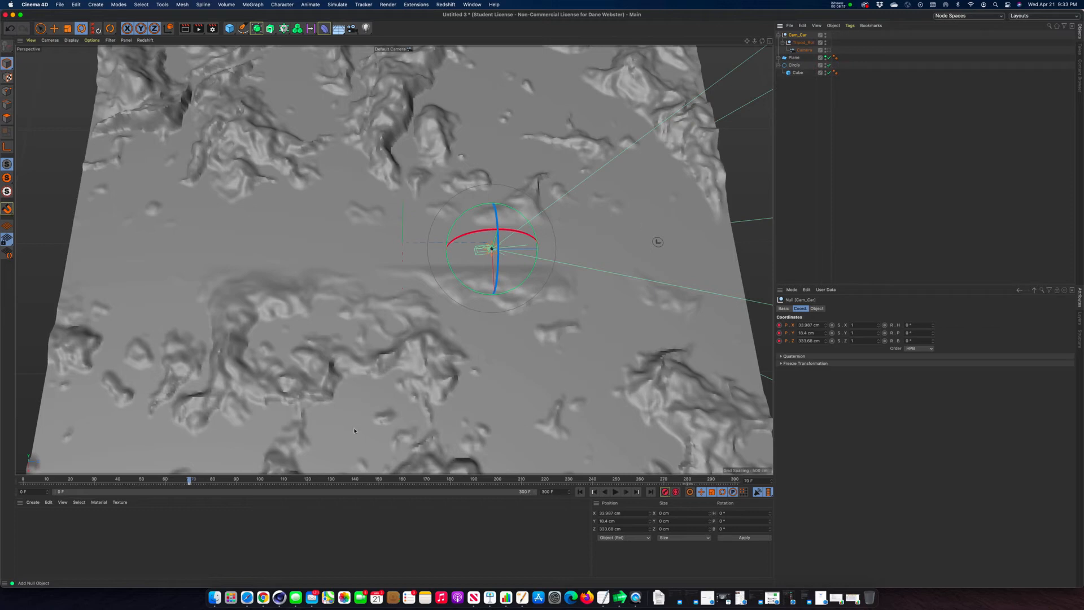
# Move Cam_Car along Z to about 27 cm at frame 190 and about -144 cm at frame 230, keying its position at both.
pyautogui.moveTo(189, 479); pyautogui.dragTo(474, 479)
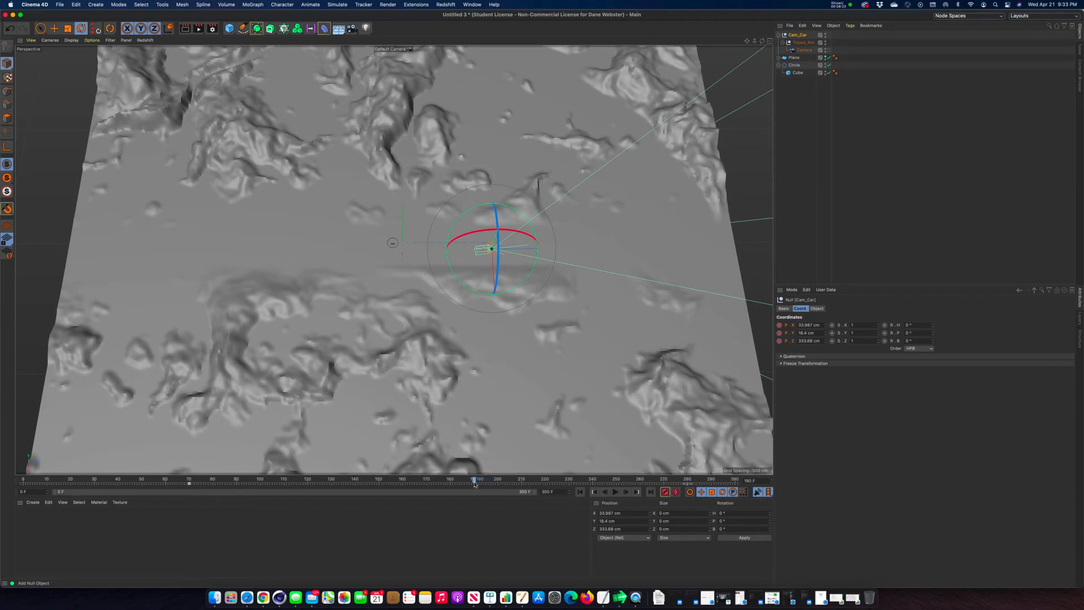
pyautogui.click(54, 28)
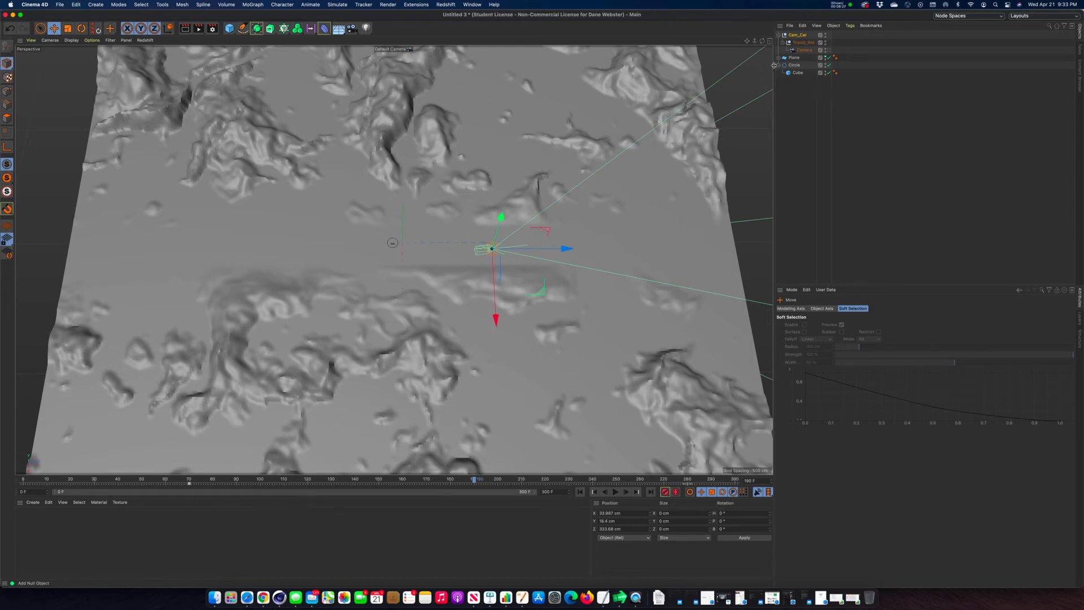
pyautogui.moveTo(564, 249); pyautogui.dragTo(486, 254)
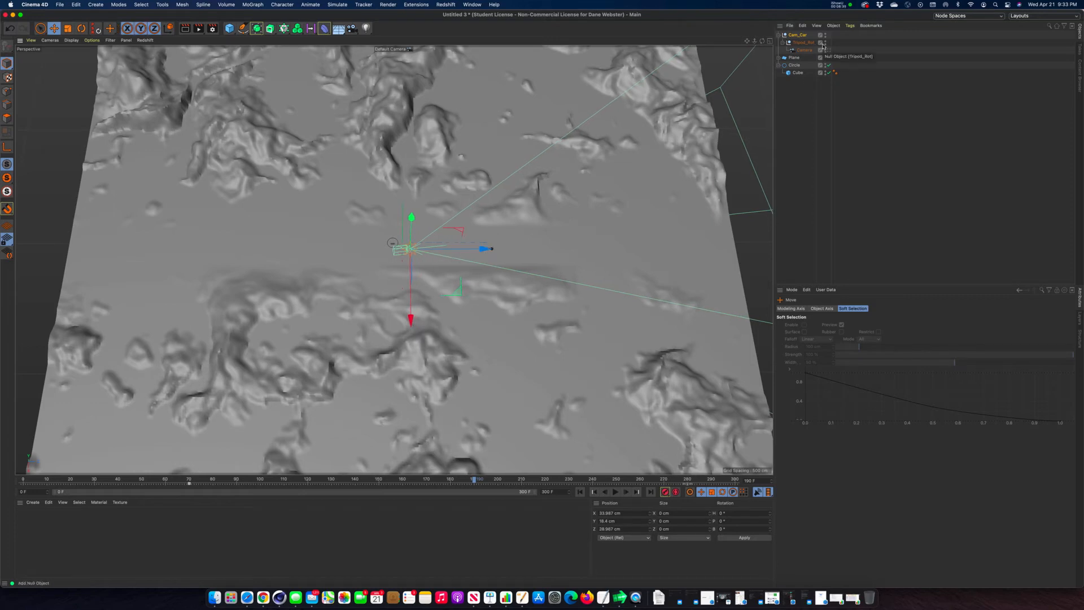
pyautogui.click(798, 35)
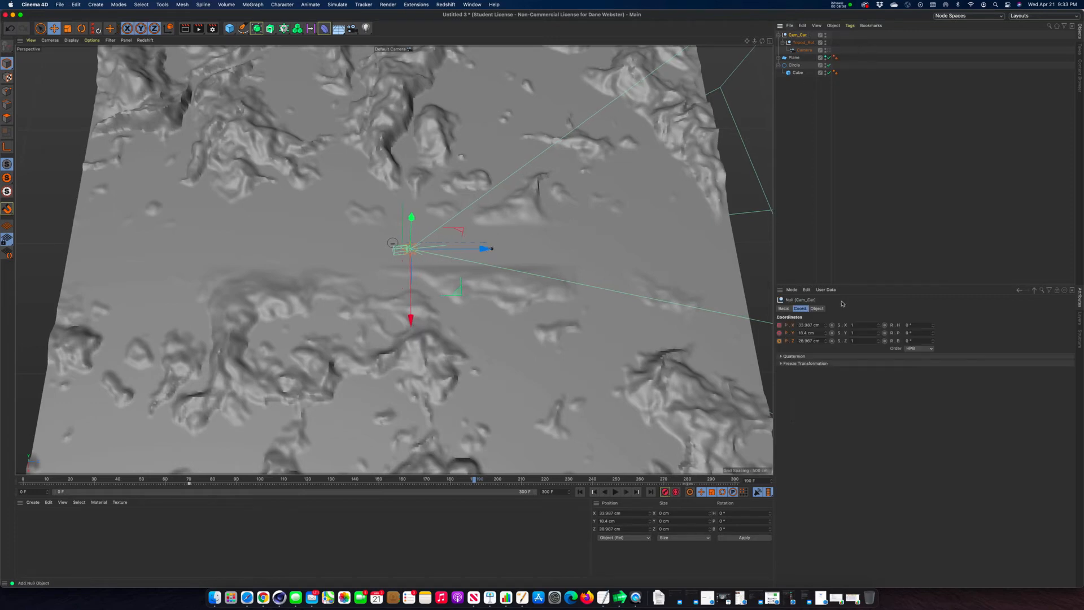
pyautogui.click(779, 325)
pyautogui.moveTo(465, 482)
pyautogui.mouseDown()
pyautogui.moveTo(157, 489)
pyautogui.moveTo(515, 527)
pyautogui.moveTo(476, 524)
pyautogui.moveTo(388, 515)
pyautogui.moveTo(570, 513)
pyautogui.mouseUp()
pyautogui.moveTo(484, 247); pyautogui.dragTo(436, 246)
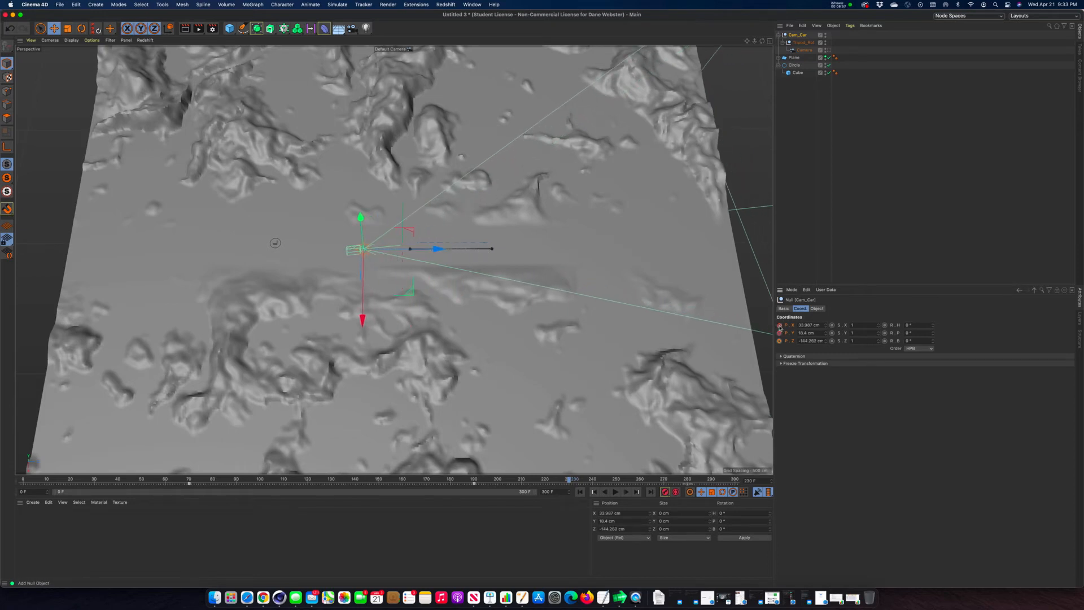
# Delete Cam_Car's position keyframe at frame 190.
pyautogui.click(474, 483)
pyautogui.rightClick(473, 483)
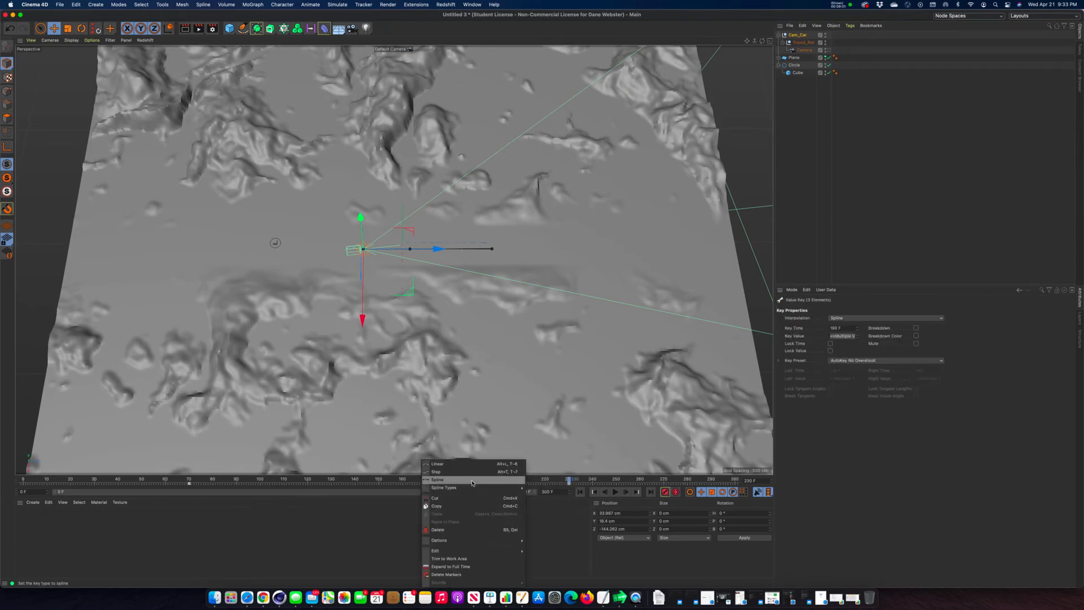
pyautogui.press('Escape')
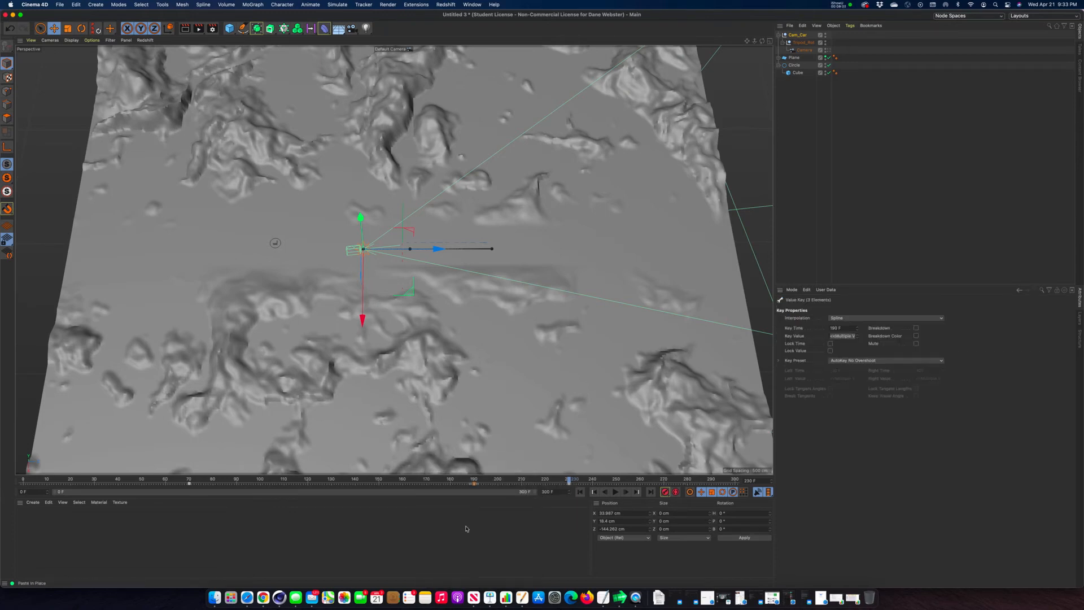
pyautogui.rightClick(474, 484)
pyautogui.click(462, 530)
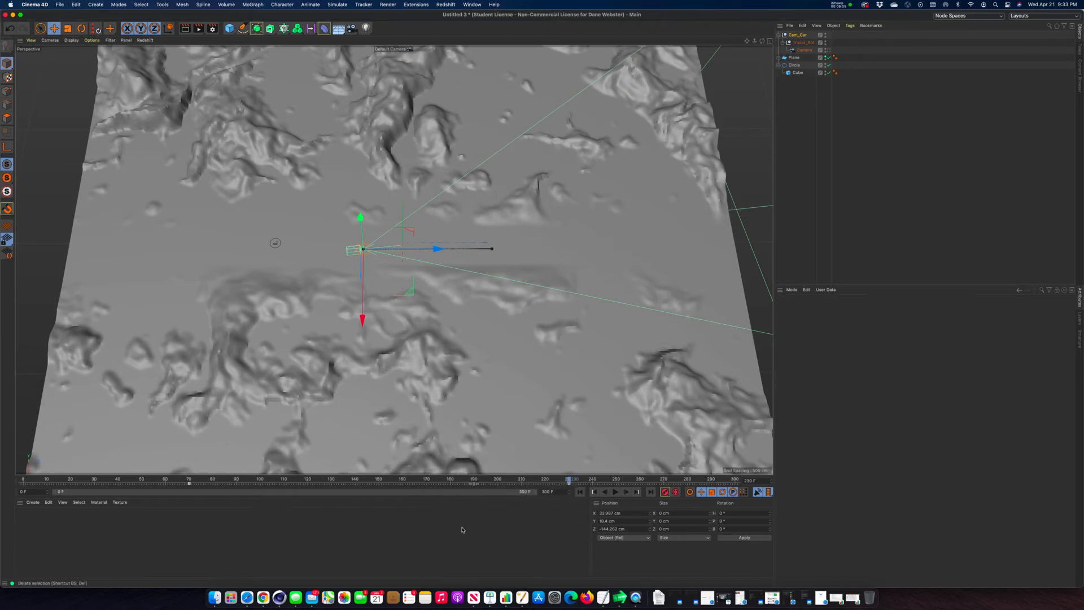
# Look through the Camera in the perspective view and play the Cam_Car animation from the start.
pyautogui.moveTo(569, 480); pyautogui.dragTo(483, 476)
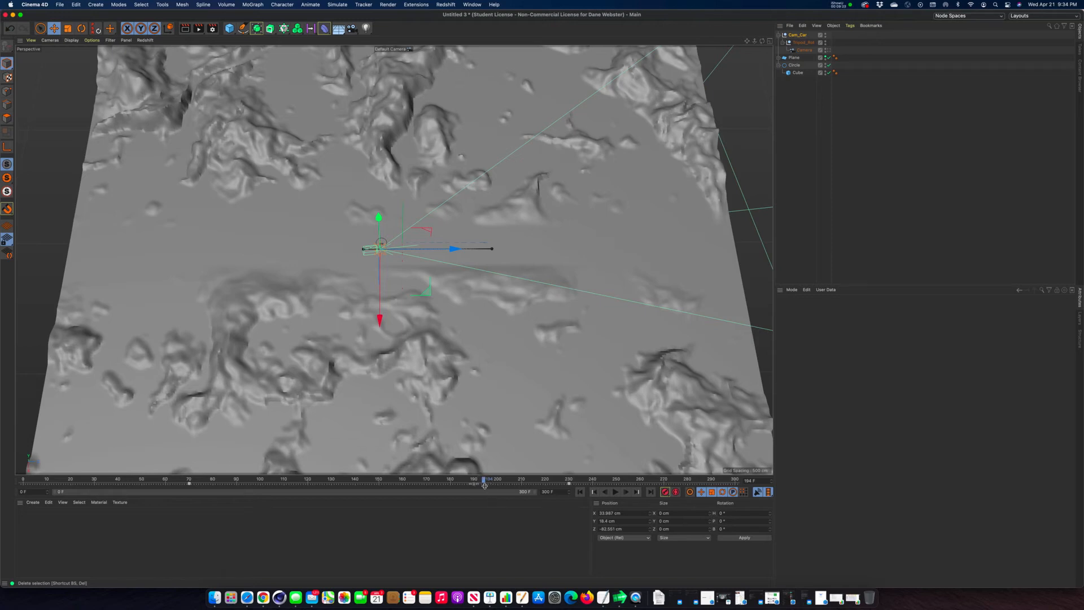
pyautogui.click(409, 49)
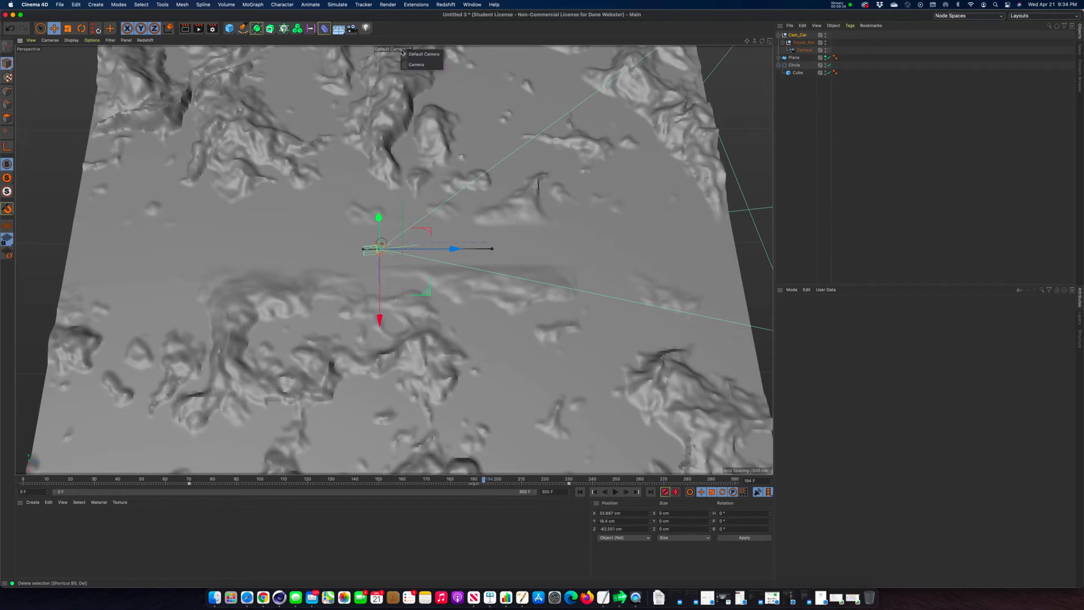
pyautogui.click(421, 62)
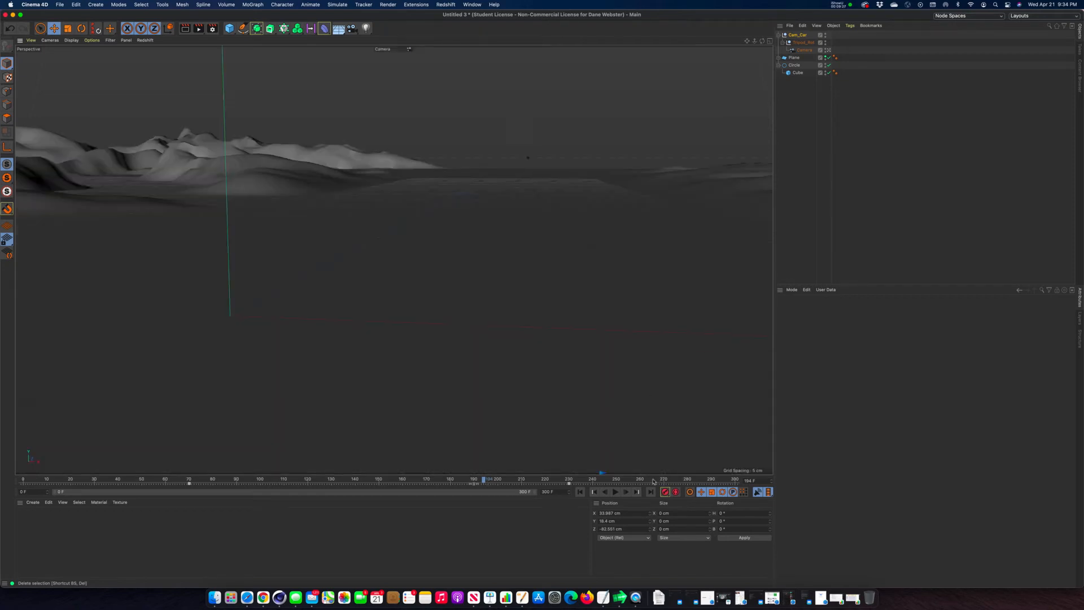
pyautogui.click(580, 492)
pyautogui.click(615, 491)
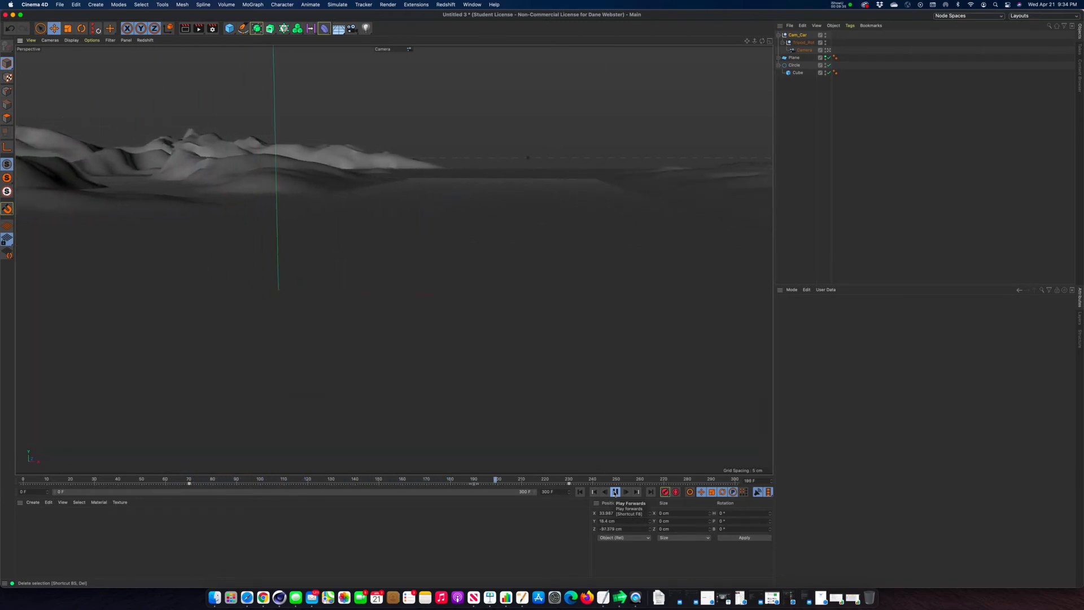
pyautogui.click(615, 492)
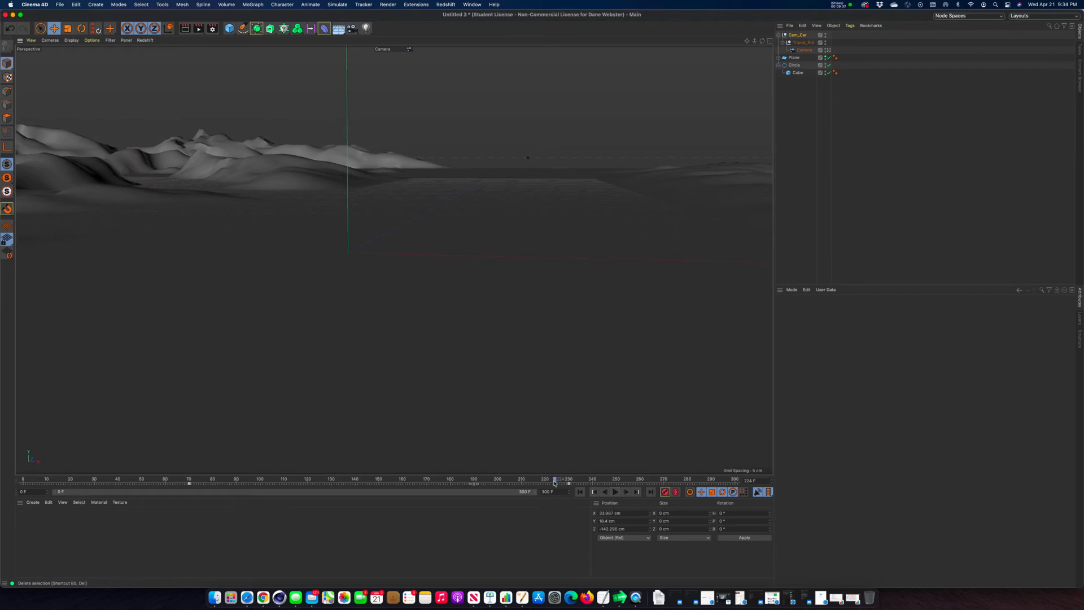
# Find frame 180, where the cube passes close to the camera, and key the Tripod_Rot null's heading rotation at 0°.
pyautogui.moveTo(554, 483); pyautogui.dragTo(400, 482)
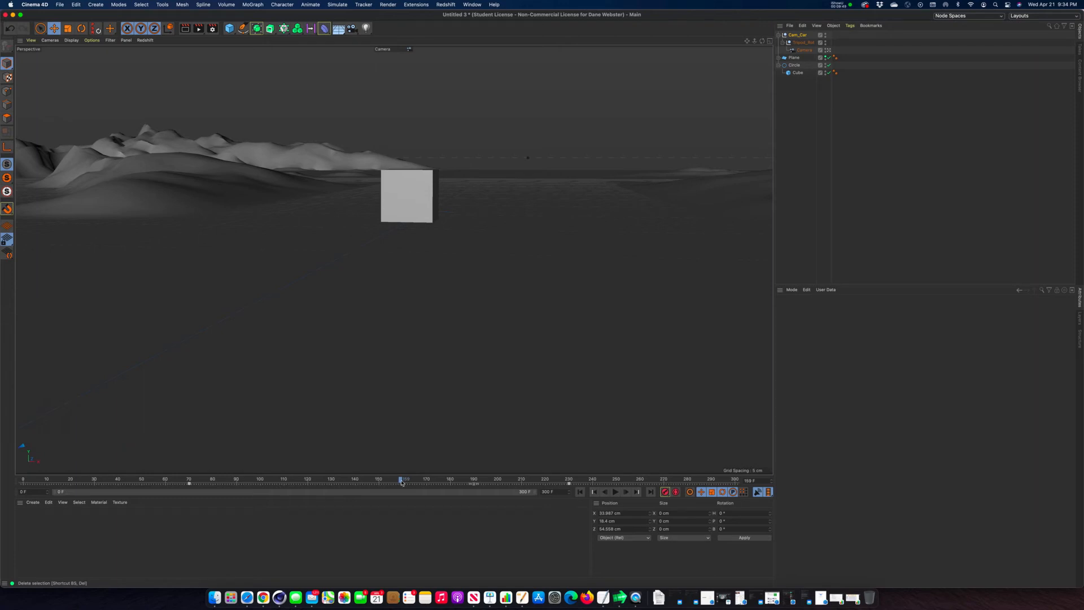
pyautogui.moveTo(401, 481); pyautogui.dragTo(448, 483)
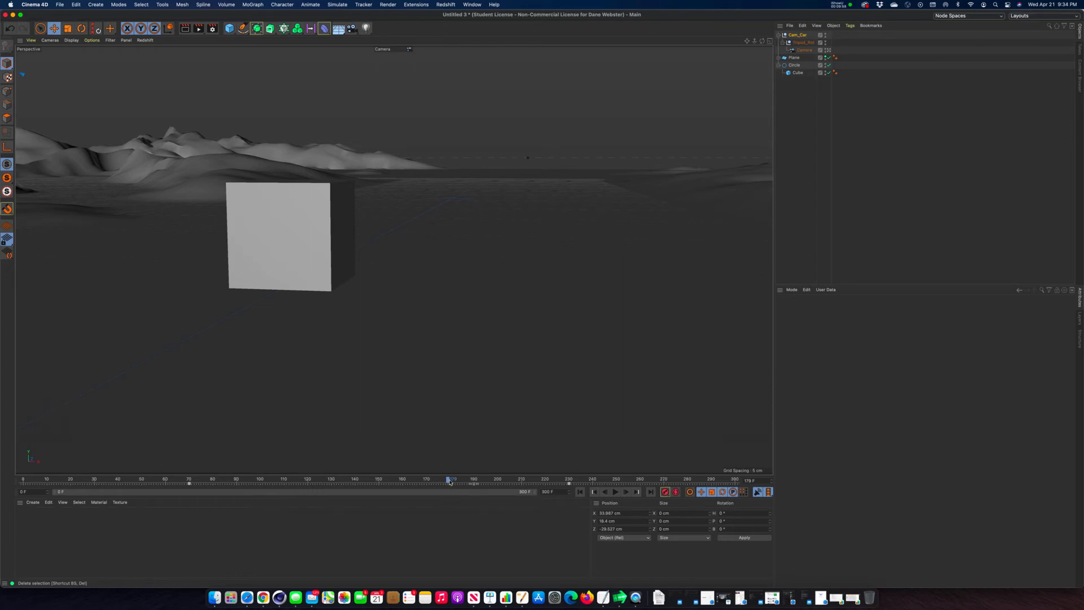
pyautogui.moveTo(450, 481); pyautogui.dragTo(450, 482)
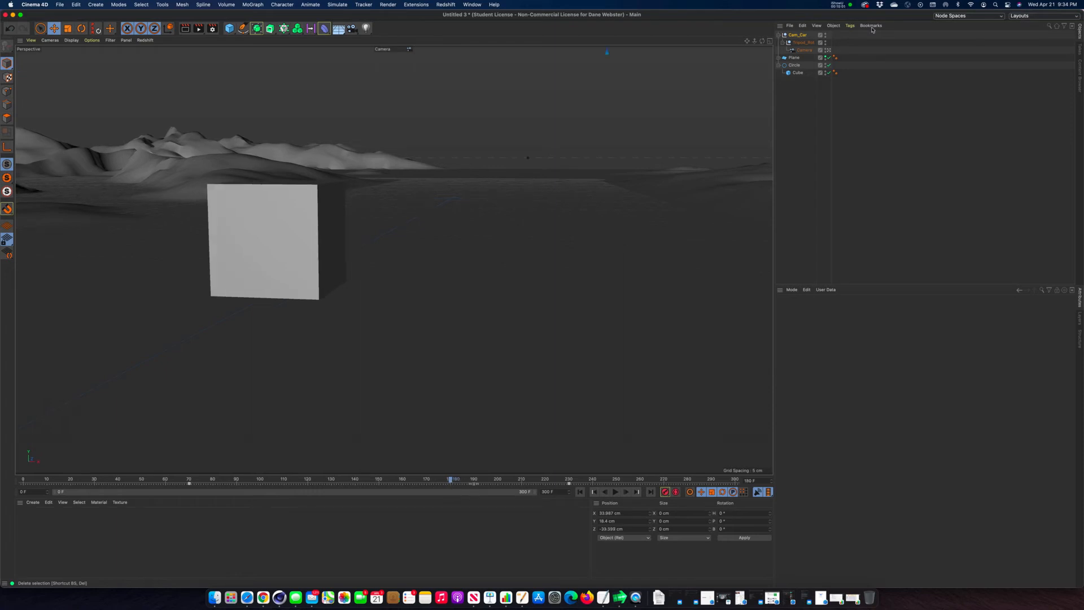
pyautogui.click(802, 44)
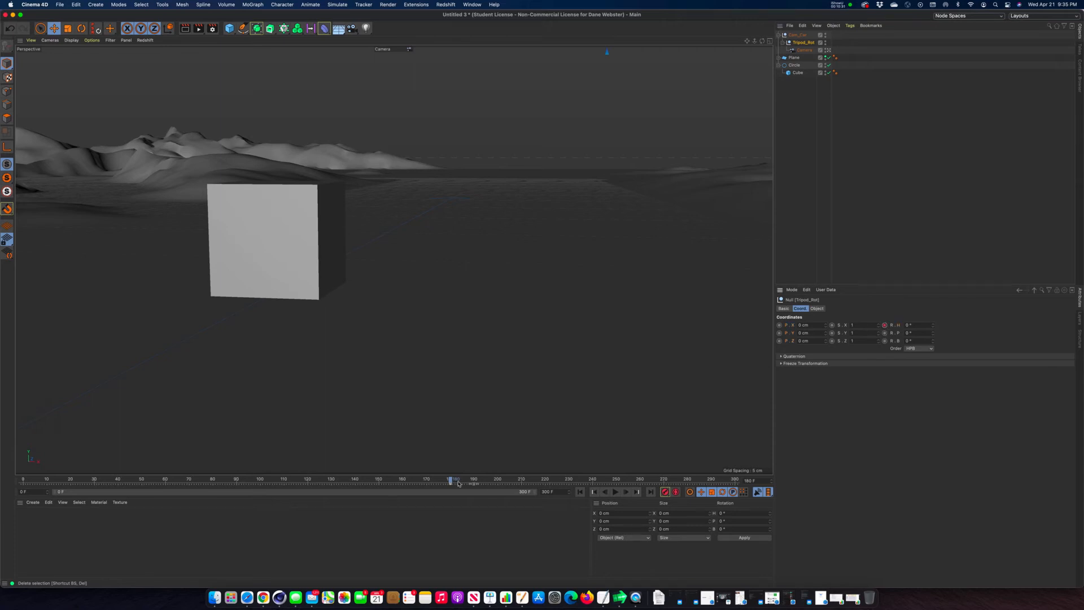
# Pan the Tripod_Rot null to a heading of 156° at frame 220 to bring the cube back into view, and key that rotation.
pyautogui.moveTo(454, 480); pyautogui.dragTo(518, 482)
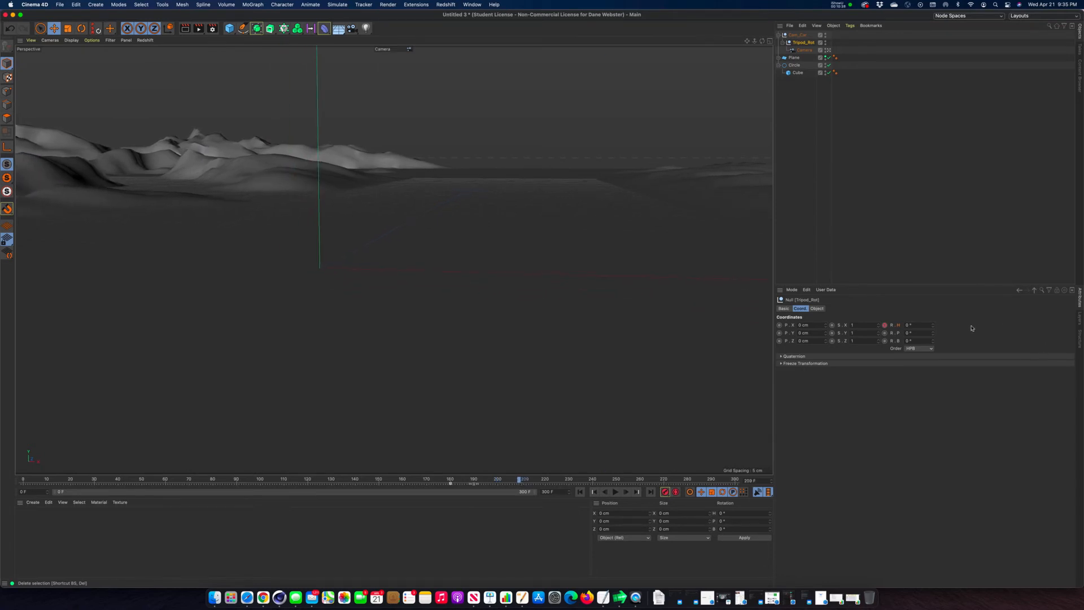
pyautogui.moveTo(936, 328); pyautogui.dragTo(934, 332)
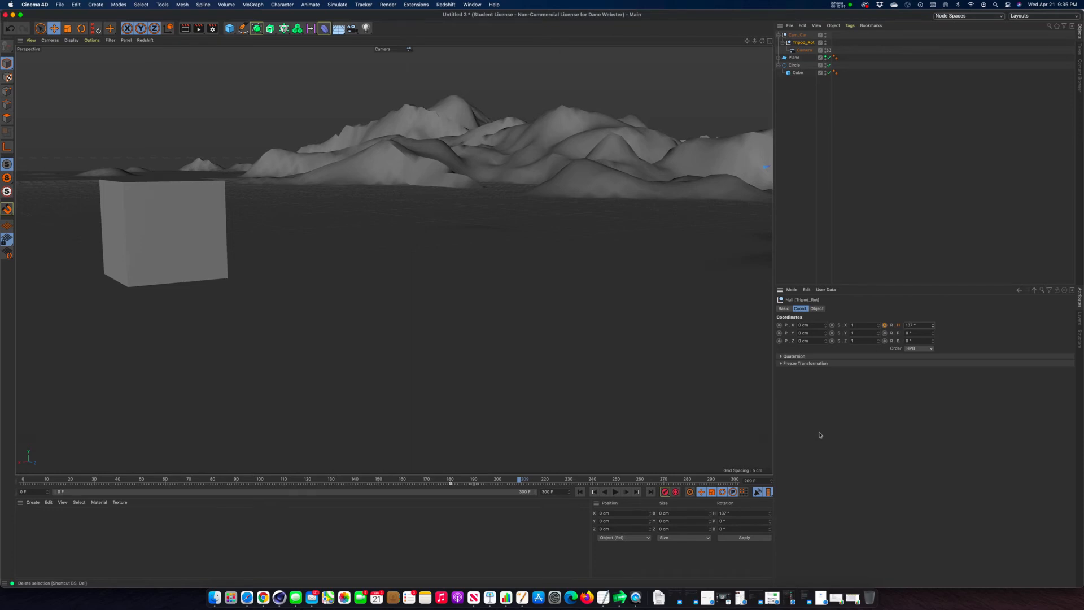
pyautogui.moveTo(520, 481); pyautogui.dragTo(545, 484)
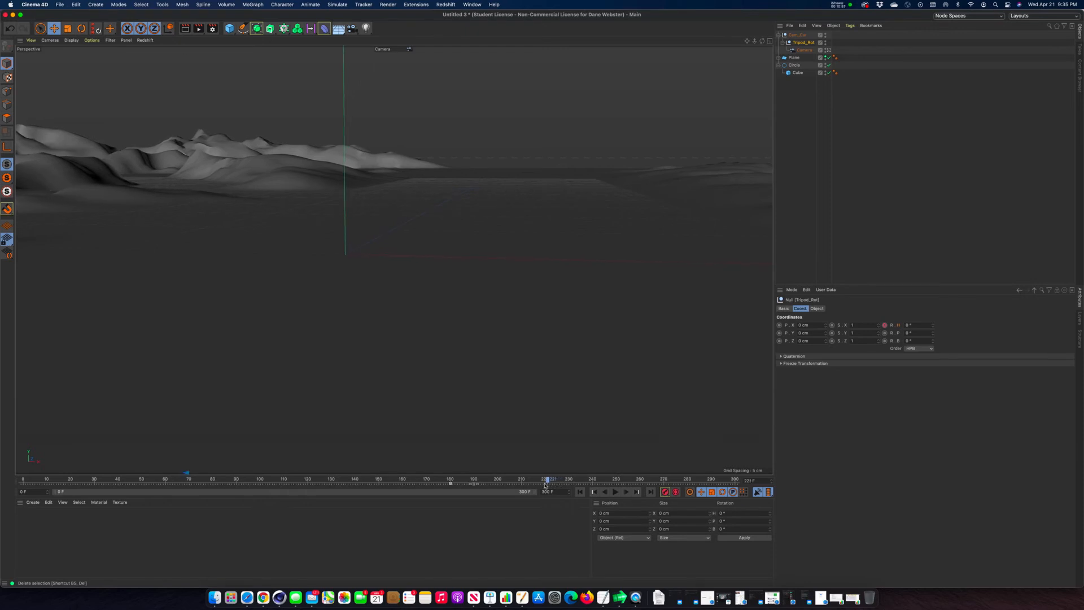
pyautogui.moveTo(935, 329); pyautogui.dragTo(934, 327)
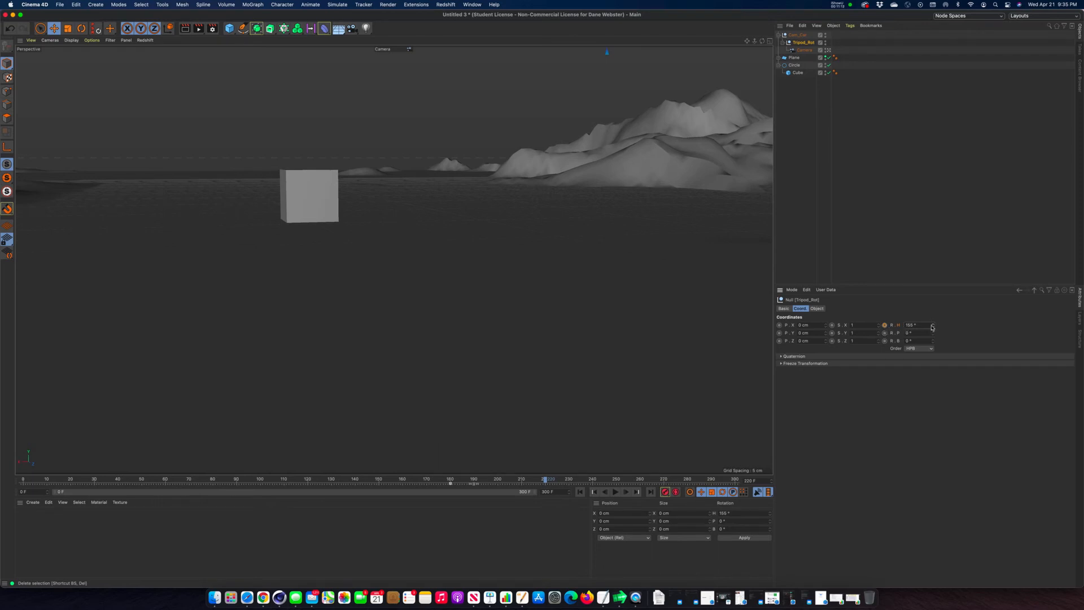
pyautogui.moveTo(932, 327); pyautogui.dragTo(933, 327)
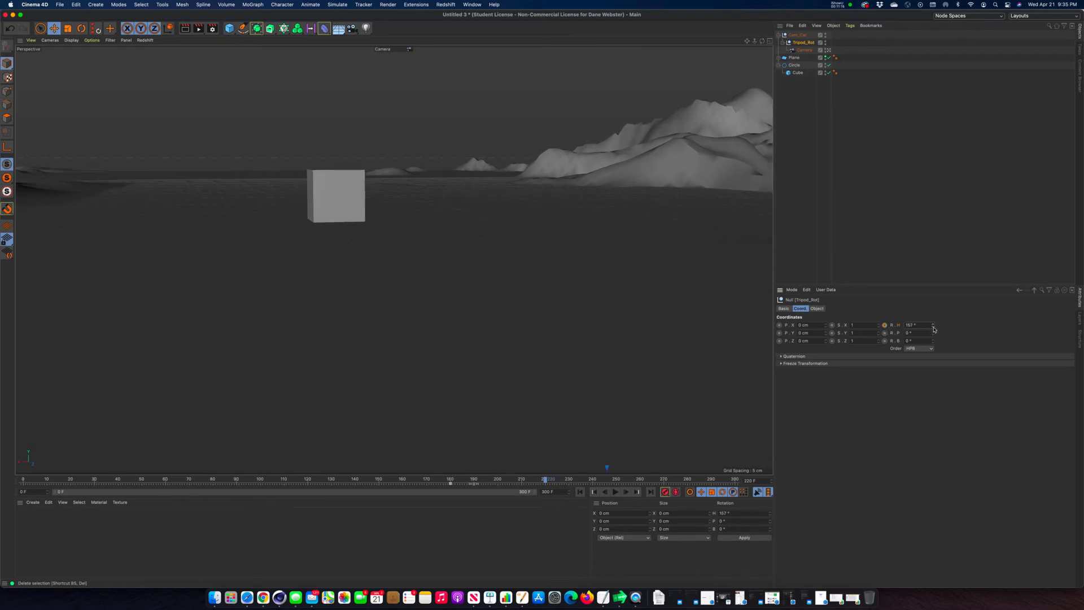
pyautogui.click(934, 329)
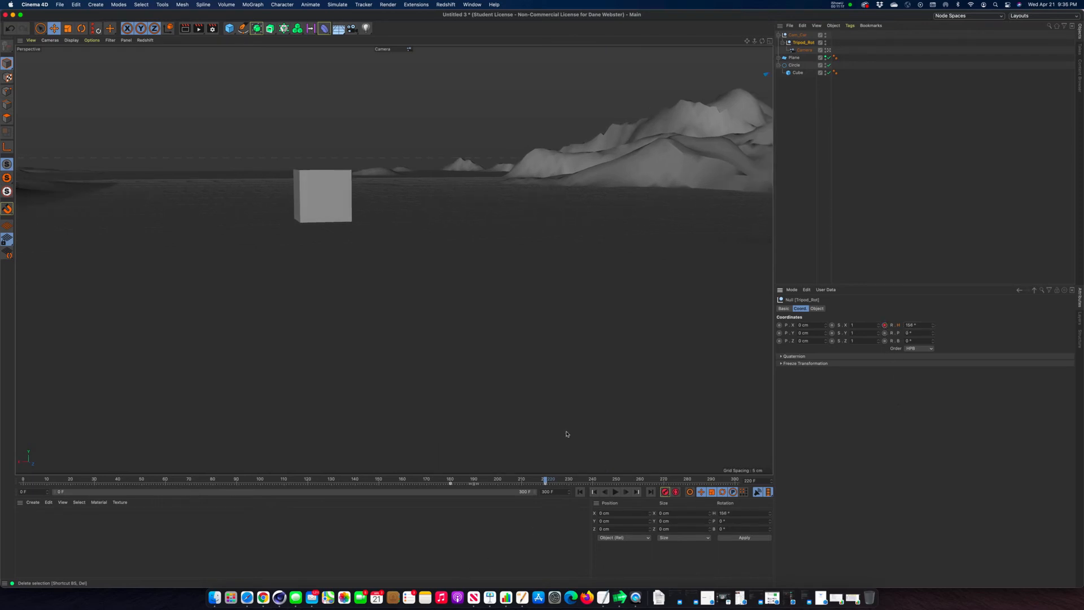
# Key a corrected Tripod_Rot heading at frame 197 and shift its frame 220 key to frame 216.
pyautogui.moveTo(544, 481); pyautogui.dragTo(490, 471)
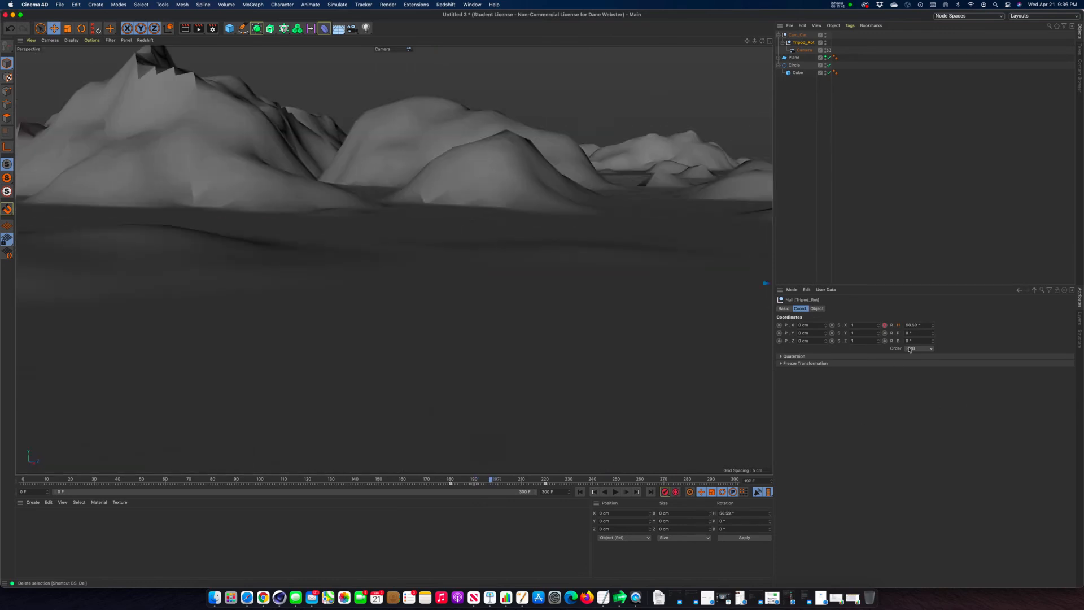
pyautogui.moveTo(934, 327); pyautogui.dragTo(934, 327)
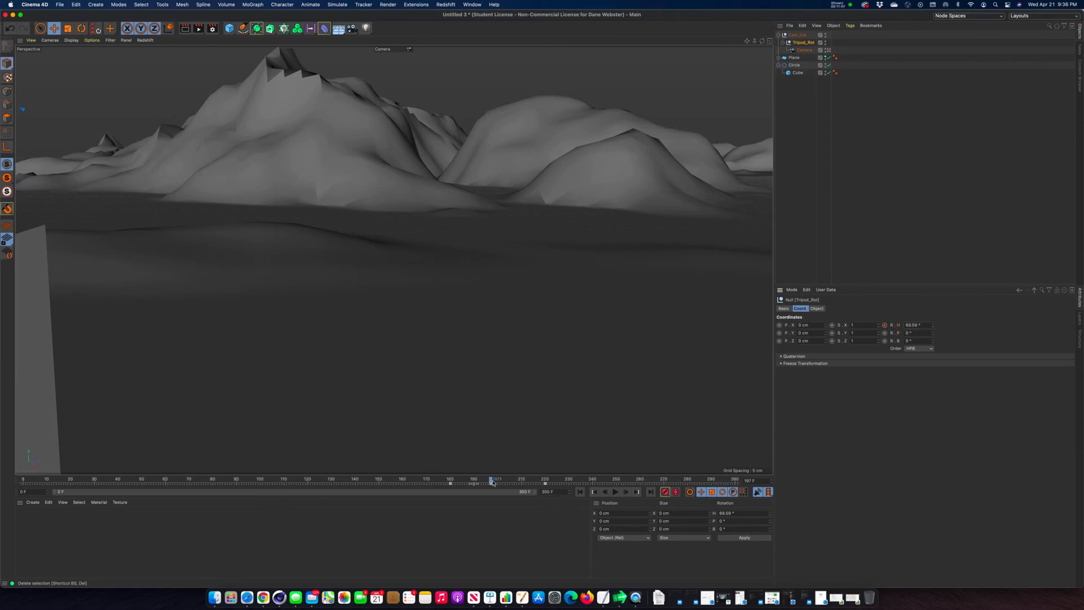
pyautogui.moveTo(492, 481); pyautogui.dragTo(536, 484)
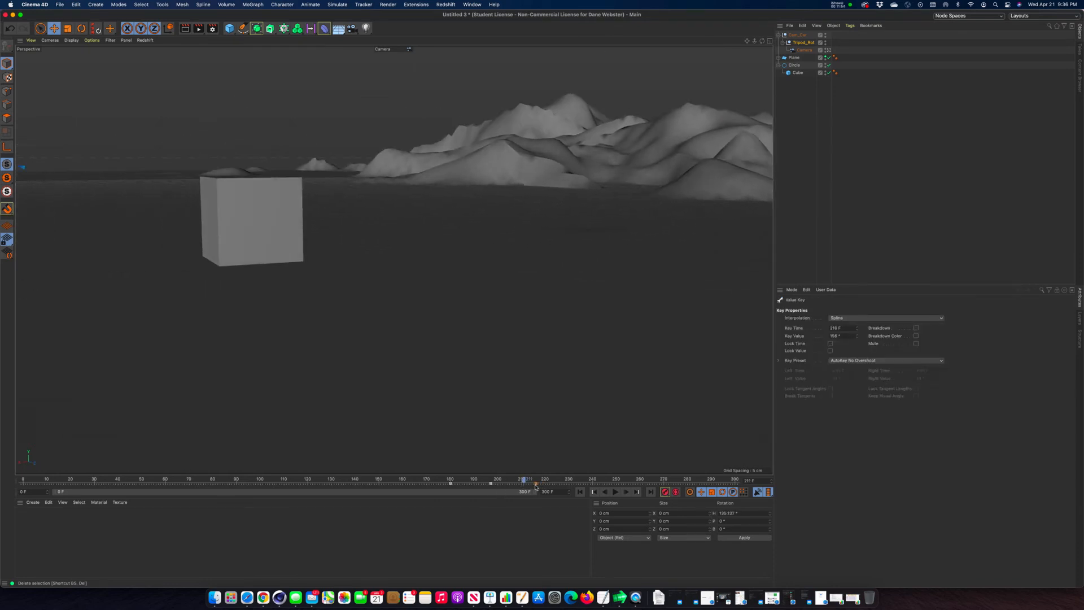
# Delete Tripod_Rot's intermediate heading key at frame 197.
pyautogui.rightClick(490, 485)
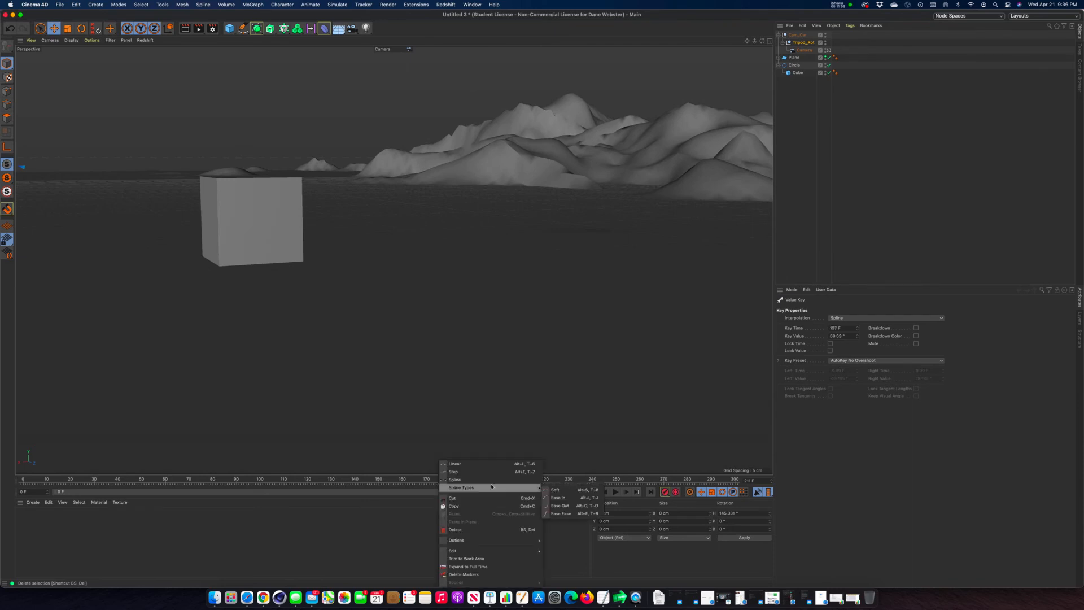
pyautogui.click(482, 531)
# Return to frame 0, select the Camera object, and play the shot to review the pan.
pyautogui.moveTo(524, 480); pyautogui.dragTo(21, 488)
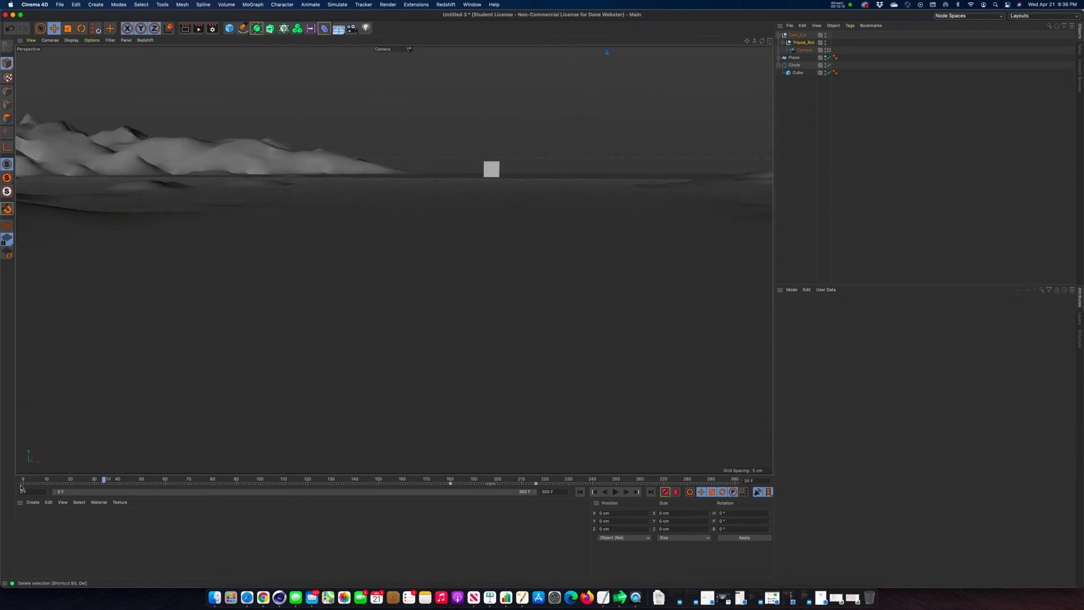
pyautogui.click(799, 37)
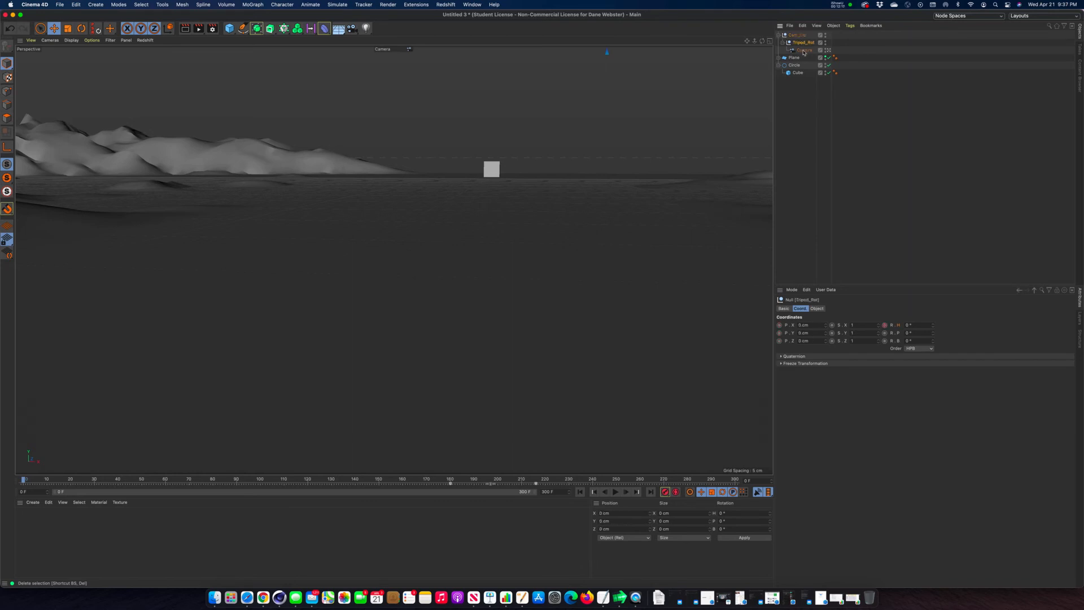
pyautogui.click(803, 50)
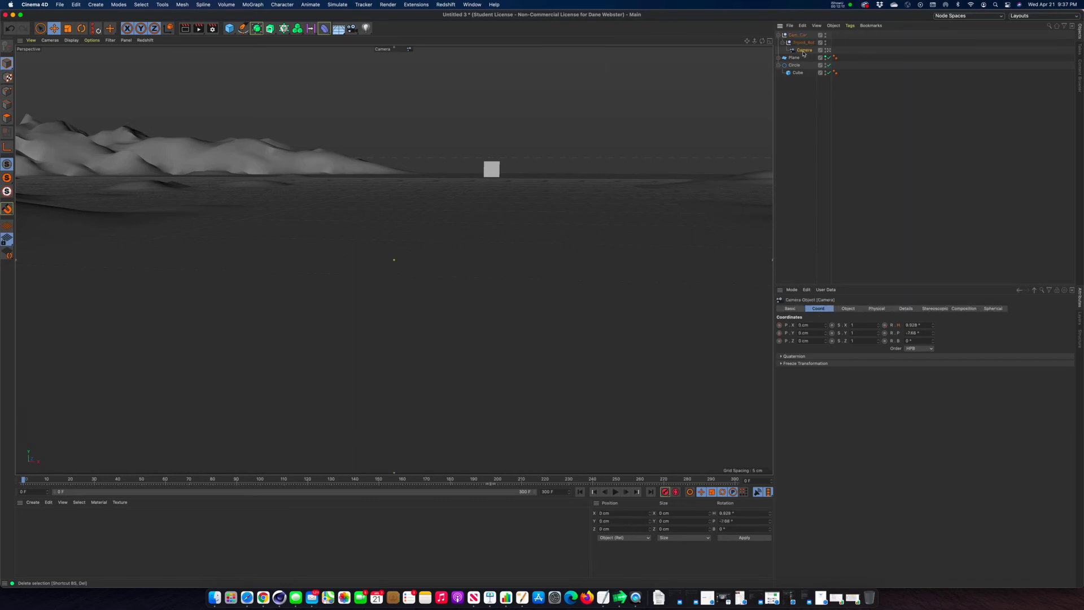
pyautogui.click(615, 491)
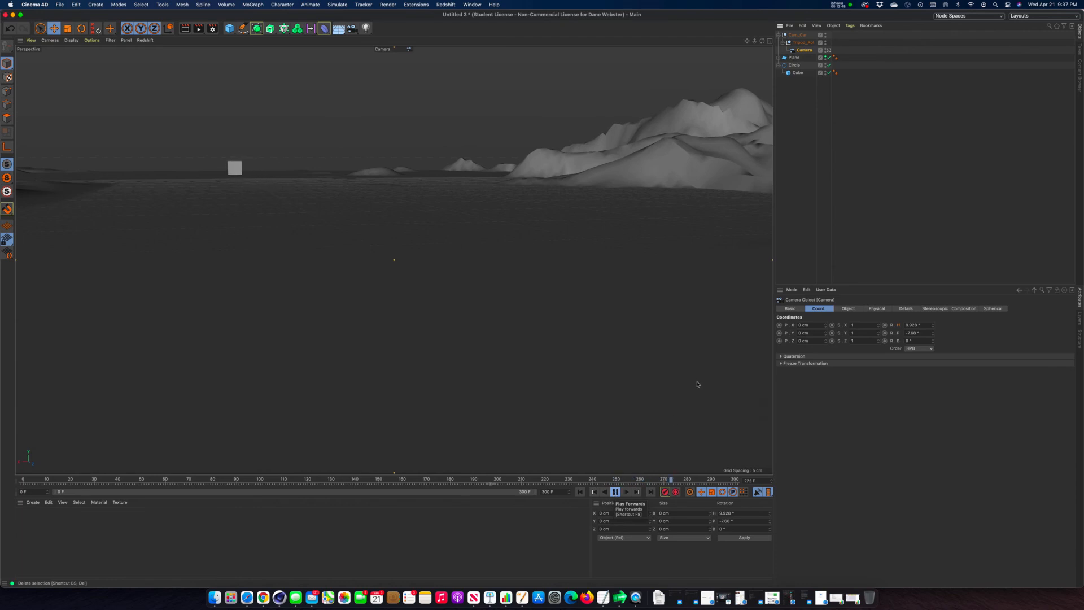
pyautogui.click(615, 493)
# Find frame 210, where the cube is back in view after the pan, and key the Camera's pitch rotation there.
pyautogui.moveTo(538, 480)
pyautogui.mouseDown()
pyautogui.moveTo(454, 484)
pyautogui.moveTo(526, 489)
pyautogui.mouseUp()
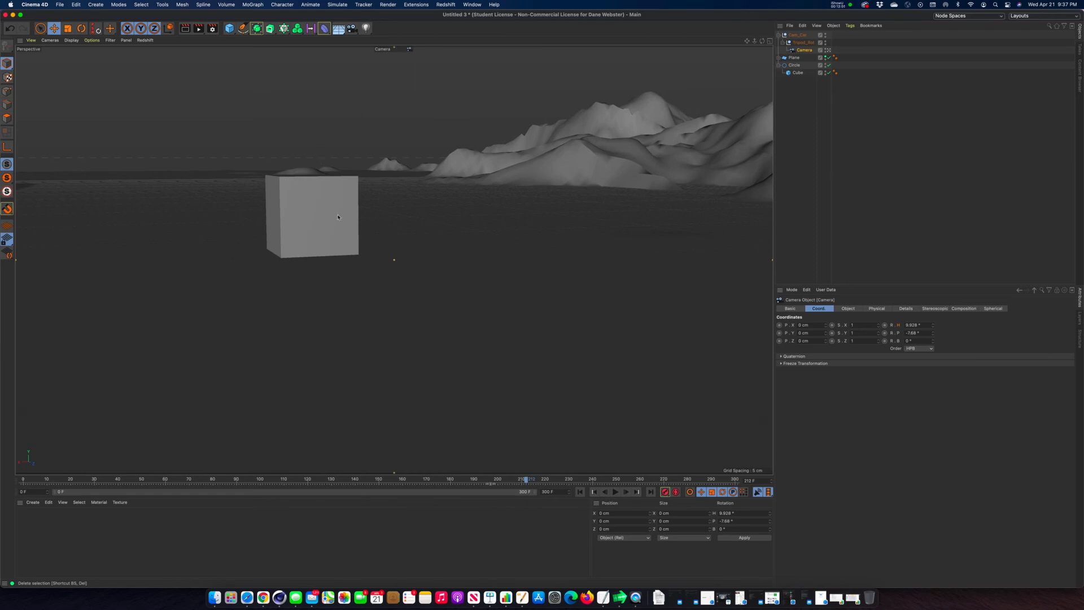
pyautogui.moveTo(525, 482)
pyautogui.mouseDown()
pyautogui.moveTo(543, 483)
pyautogui.moveTo(477, 481)
pyautogui.moveTo(523, 479)
pyautogui.mouseUp()
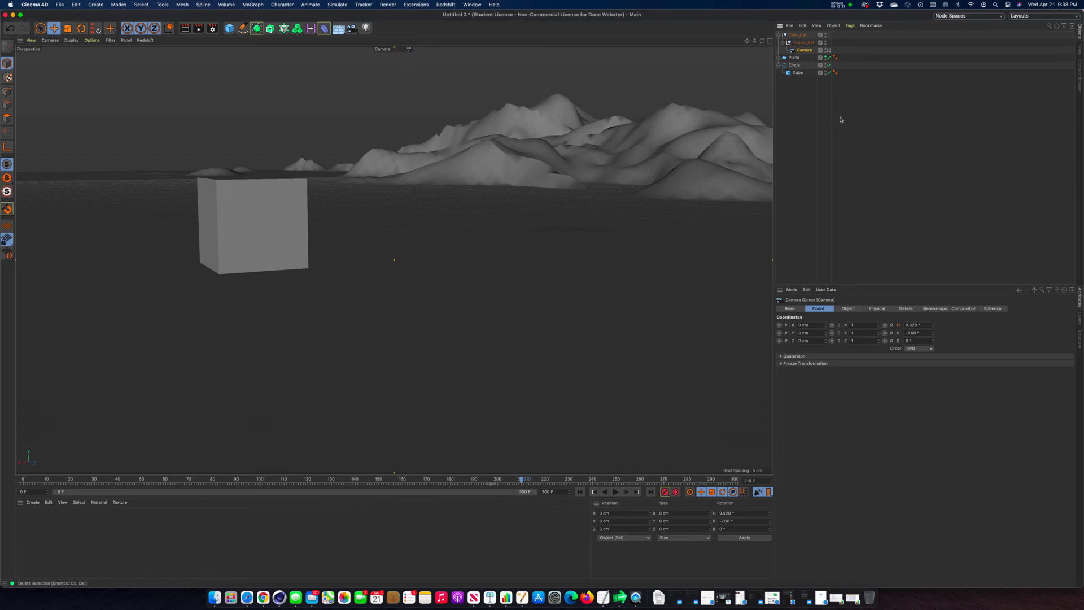
pyautogui.click(933, 334)
pyautogui.click(934, 338)
# Tilt the Camera's pitch up to 0.32° at frame 280 and key it.
pyautogui.moveTo(522, 480); pyautogui.dragTo(594, 482)
pyautogui.moveTo(599, 481); pyautogui.dragTo(688, 486)
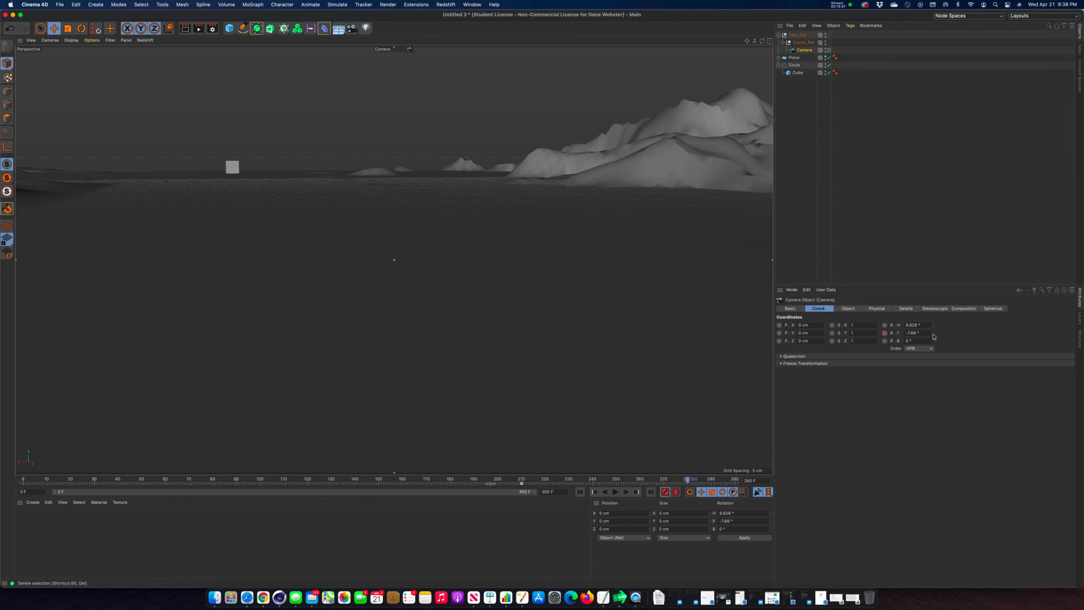
pyautogui.moveTo(933, 336); pyautogui.dragTo(915, 354)
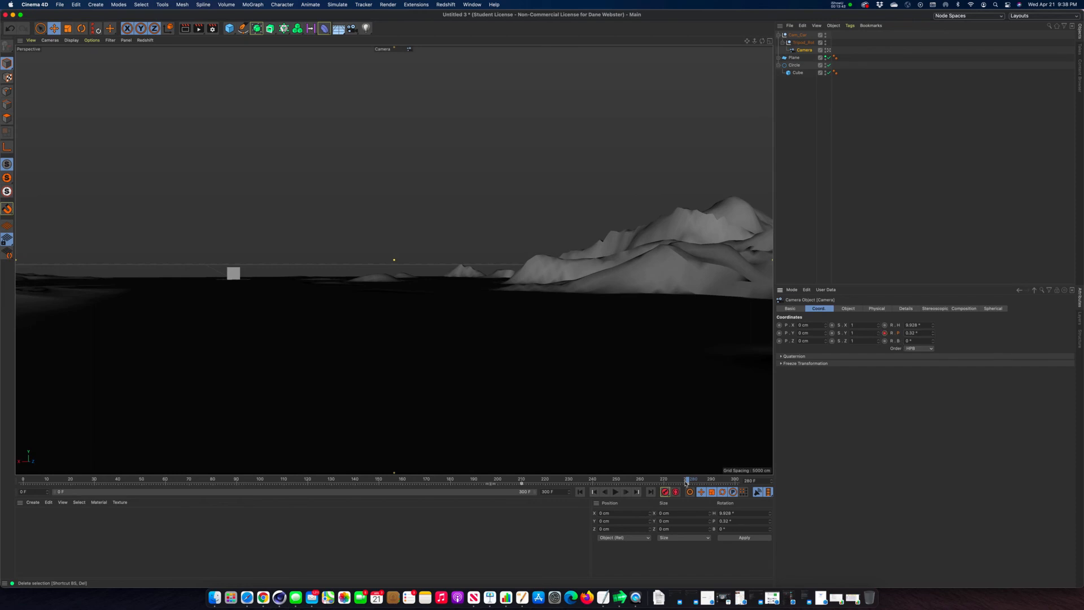
# Try moving the Camera's frame 210 pitch key slightly earlier, and undo the move.
pyautogui.moveTo(687, 479); pyautogui.dragTo(505, 492)
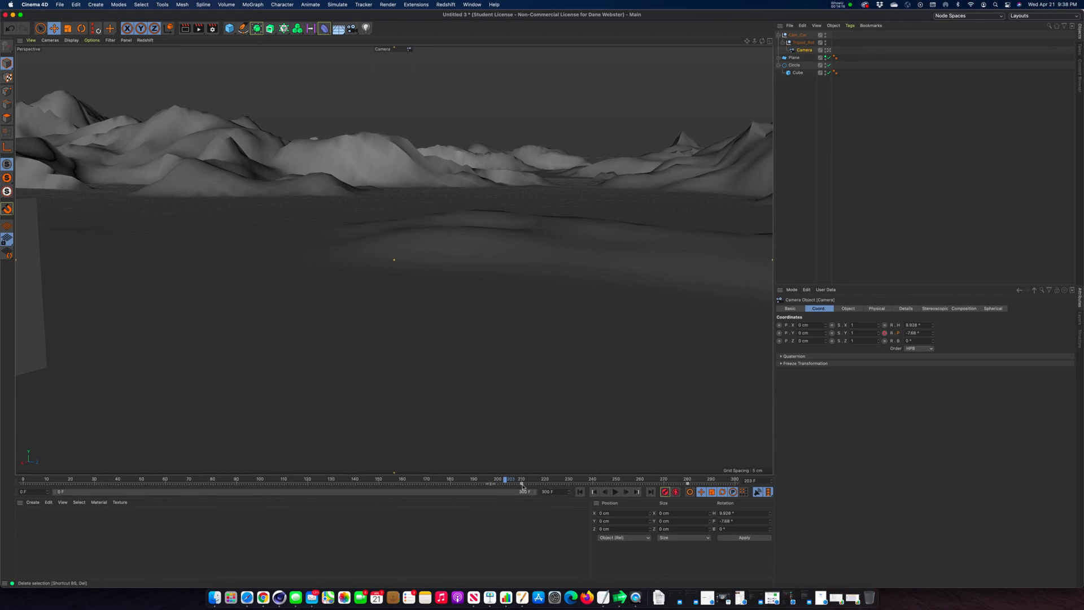
pyautogui.click(520, 485)
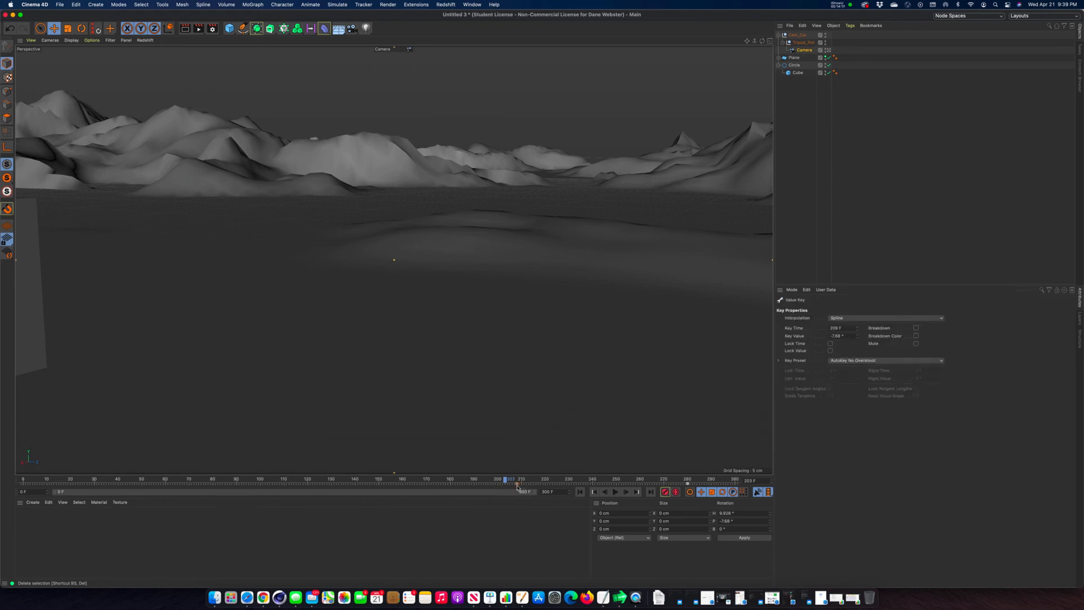
pyautogui.press('super+z')
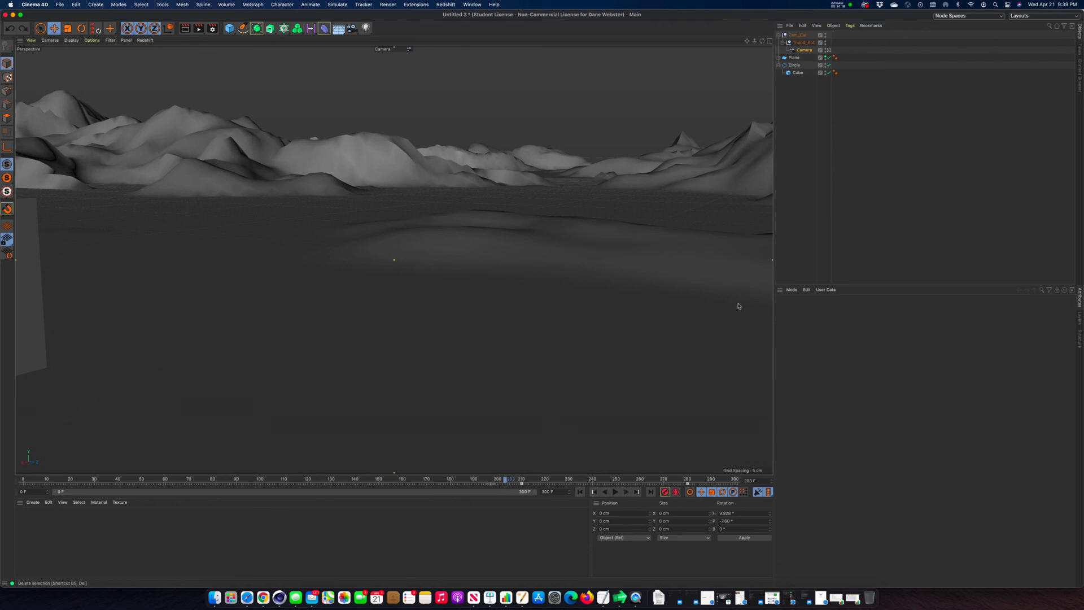
# Nudge Tripod_Rot's final heading key to frame 215 and check the end of the shot.
pyautogui.click(802, 42)
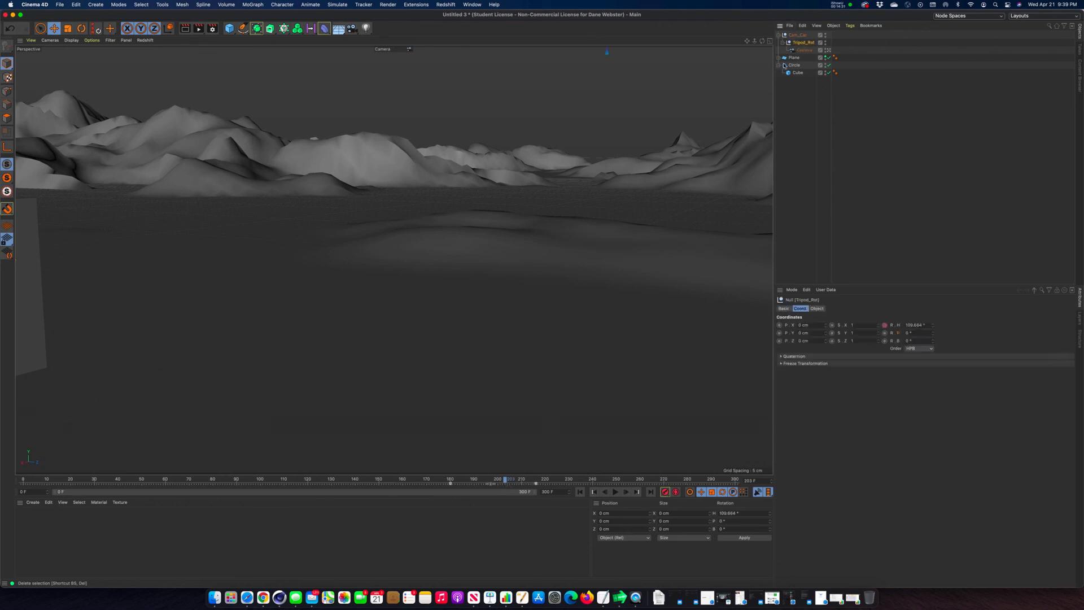
pyautogui.moveTo(537, 485); pyautogui.dragTo(716, 473)
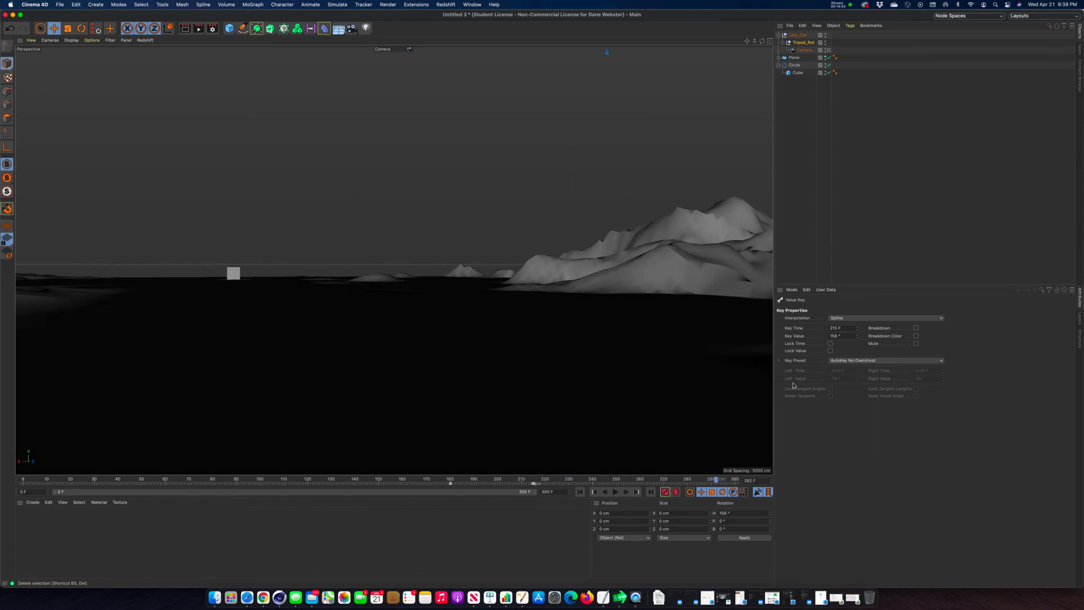
# Switch to the animation layout and display Cam_Car's Position Z curve in the F-curve timeline.
pyautogui.click(1045, 15)
pyautogui.click(1033, 26)
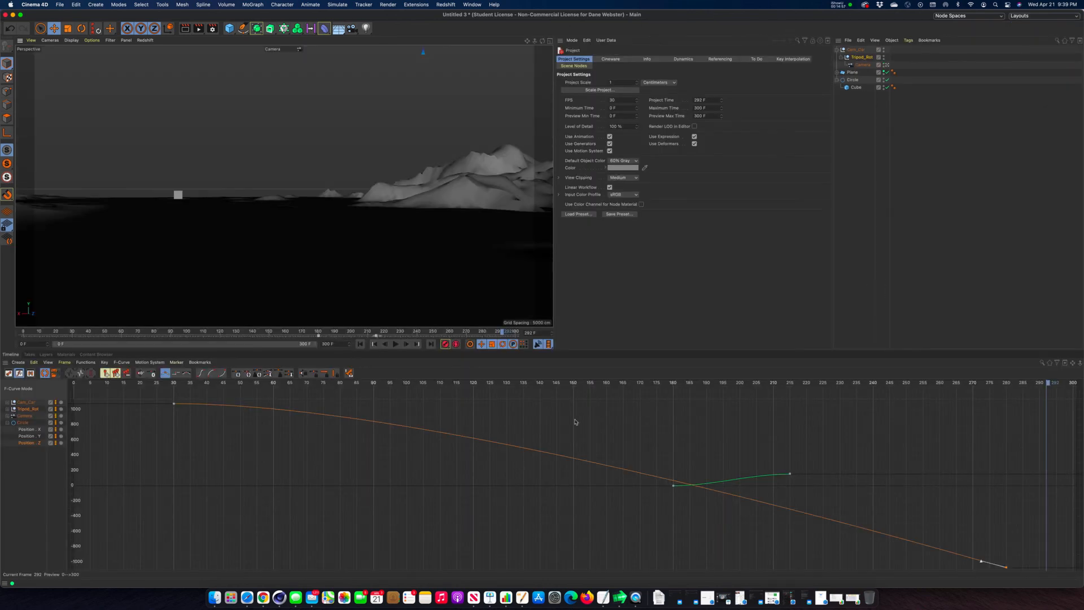
pyautogui.click(861, 51)
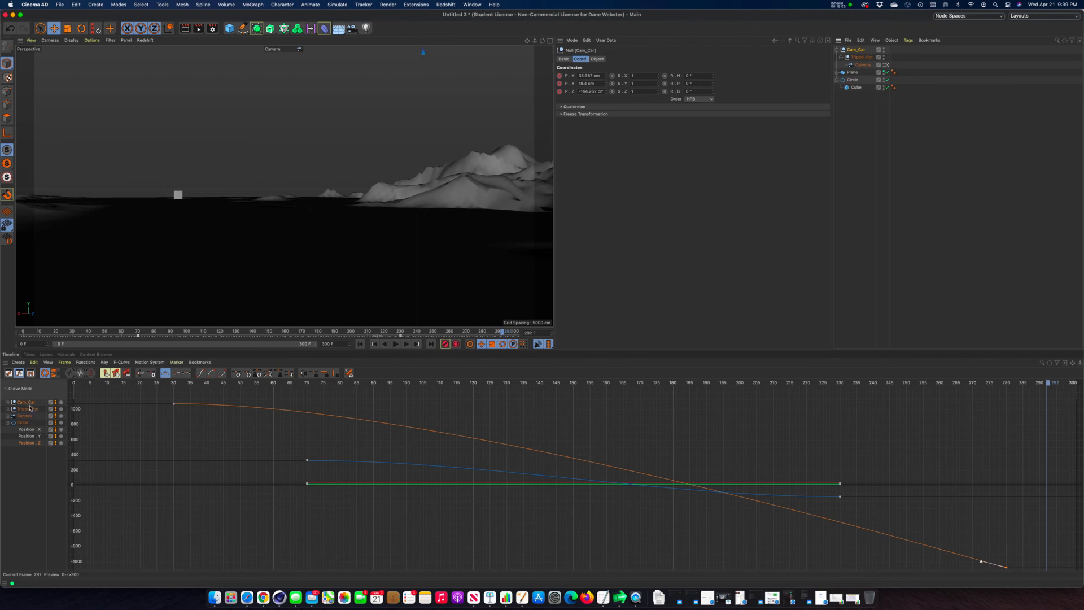
pyautogui.click(8, 402)
pyautogui.click(28, 422)
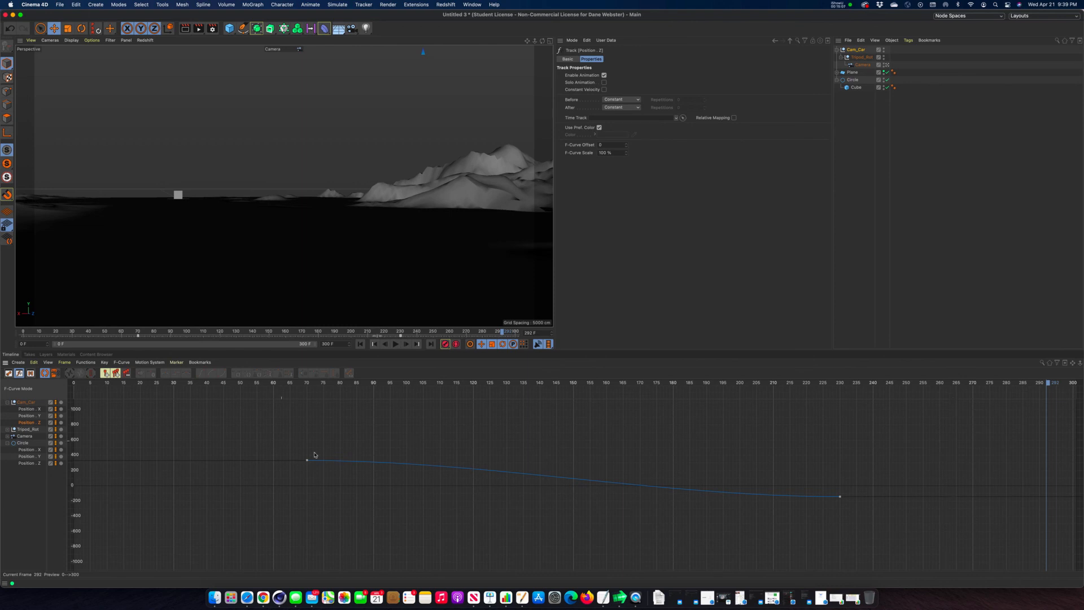
# Expand Tripod_Rot's tracks in the timeline and show its heading rotation curve.
pyautogui.click(8, 429)
pyautogui.click(27, 430)
pyautogui.click(28, 436)
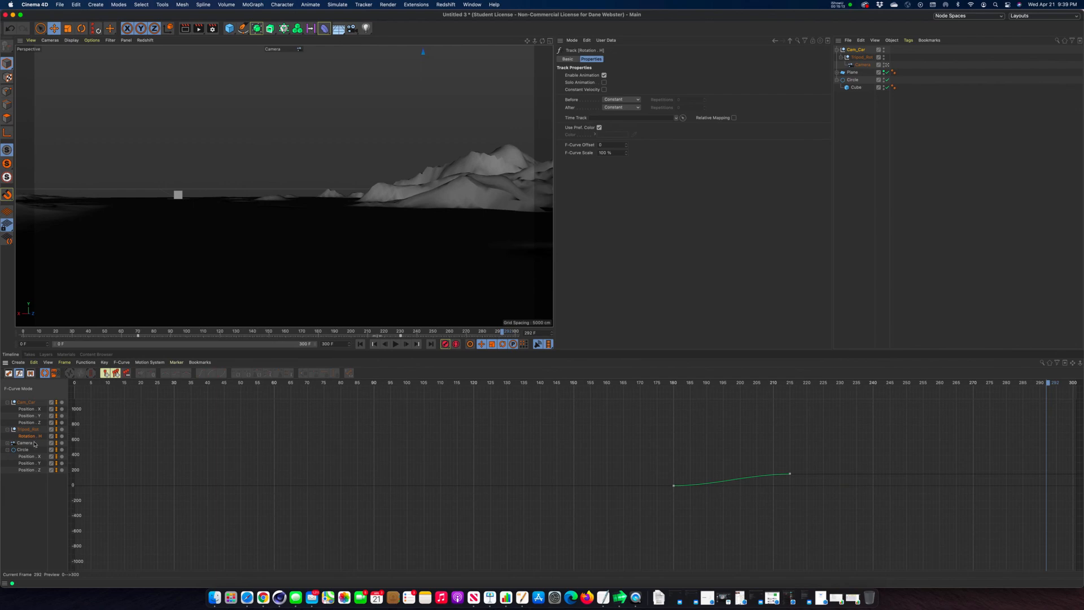
# Frame the Camera's pitch rotation curve and slope the frame 280 key's left tangent downward by about 2.9° over 15 frames.
pyautogui.click(8, 443)
pyautogui.click(26, 450)
pyautogui.press('h')
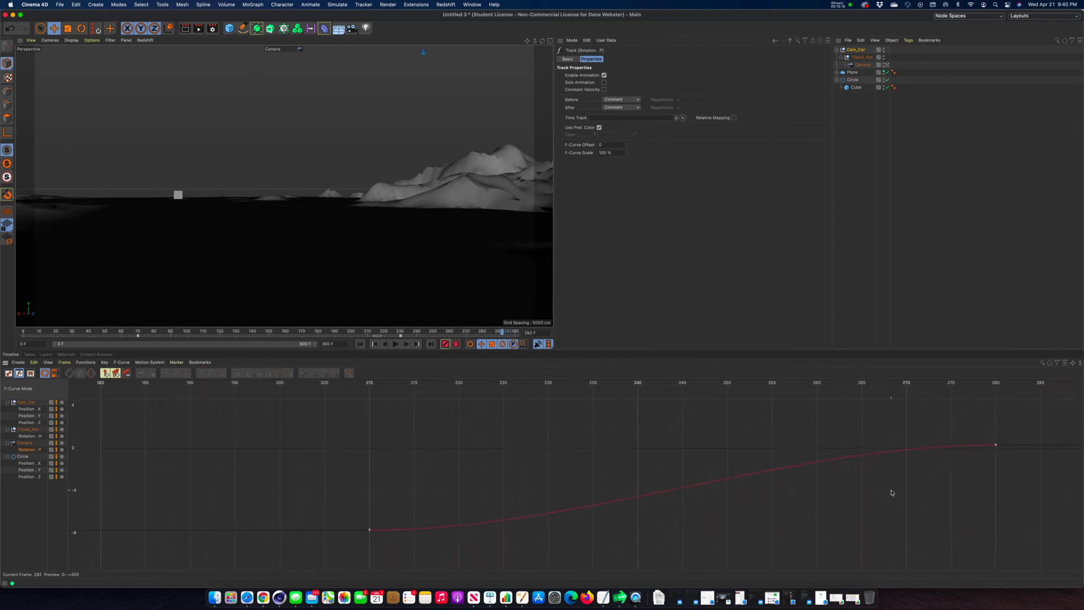
pyautogui.moveTo(1016, 474); pyautogui.dragTo(965, 413)
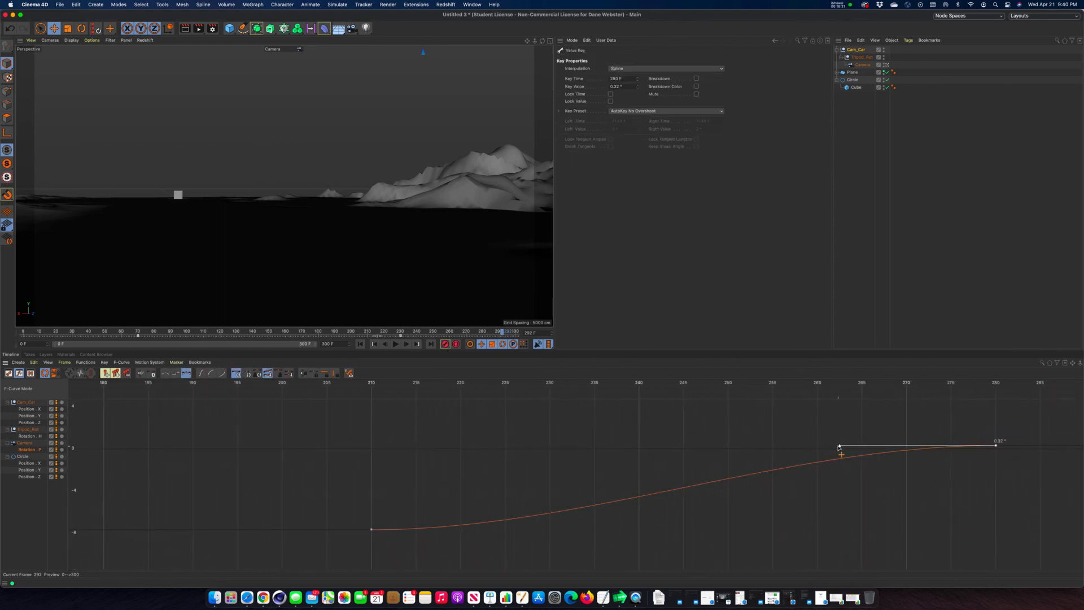
pyautogui.moveTo(840, 446); pyautogui.dragTo(860, 477)
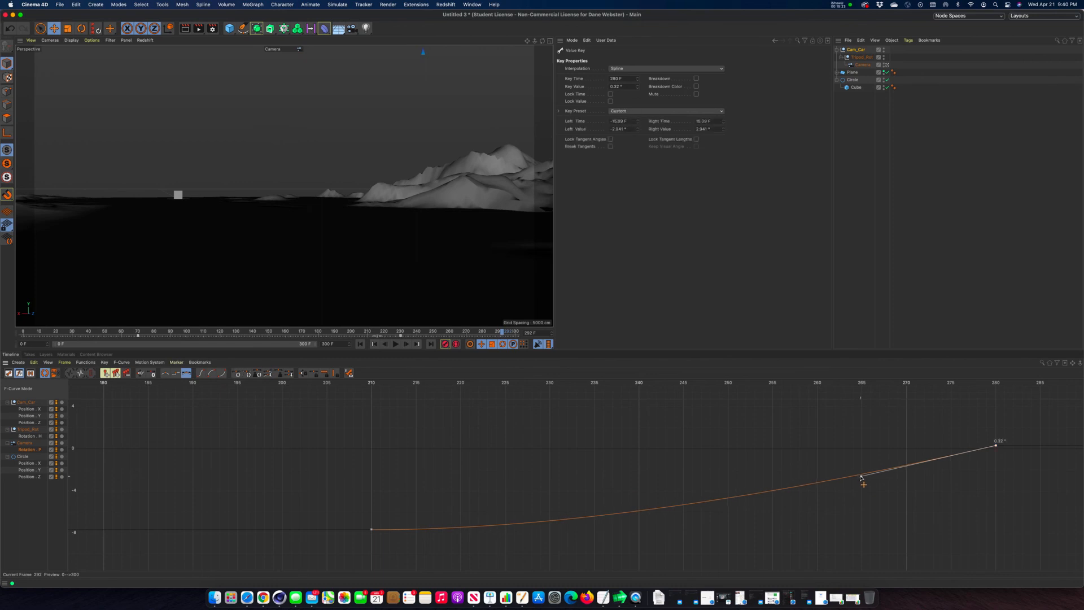
# Set the animation's end to frame 280 and scrub back through the shot to about frame 160.
pyautogui.moveTo(349, 333); pyautogui.dragTo(491, 337)
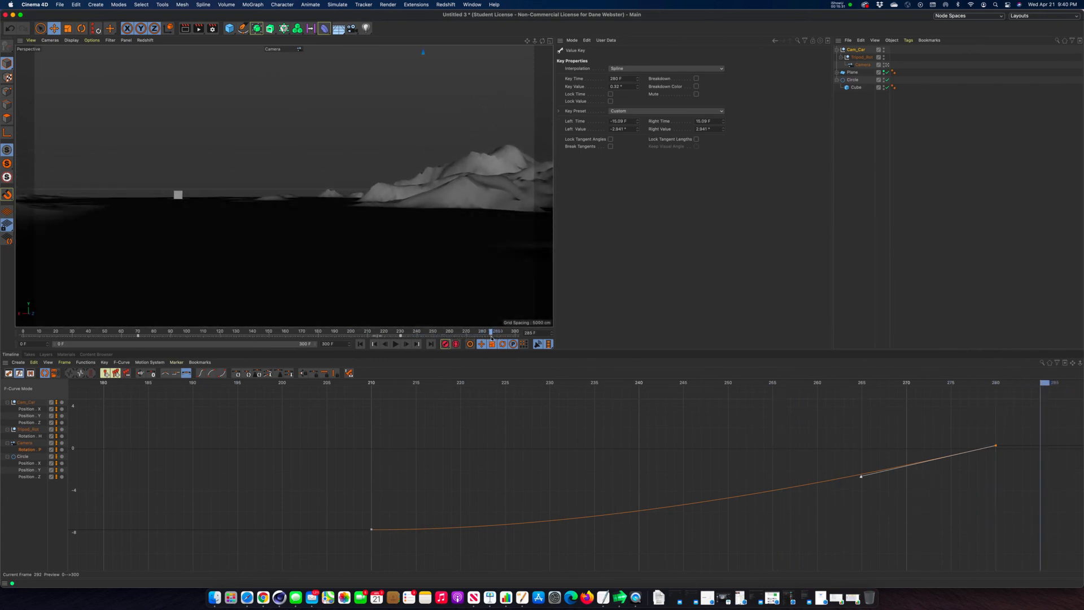
pyautogui.moveTo(339, 343); pyautogui.dragTo(299, 341)
pyautogui.write('280')
pyautogui.press('Return')
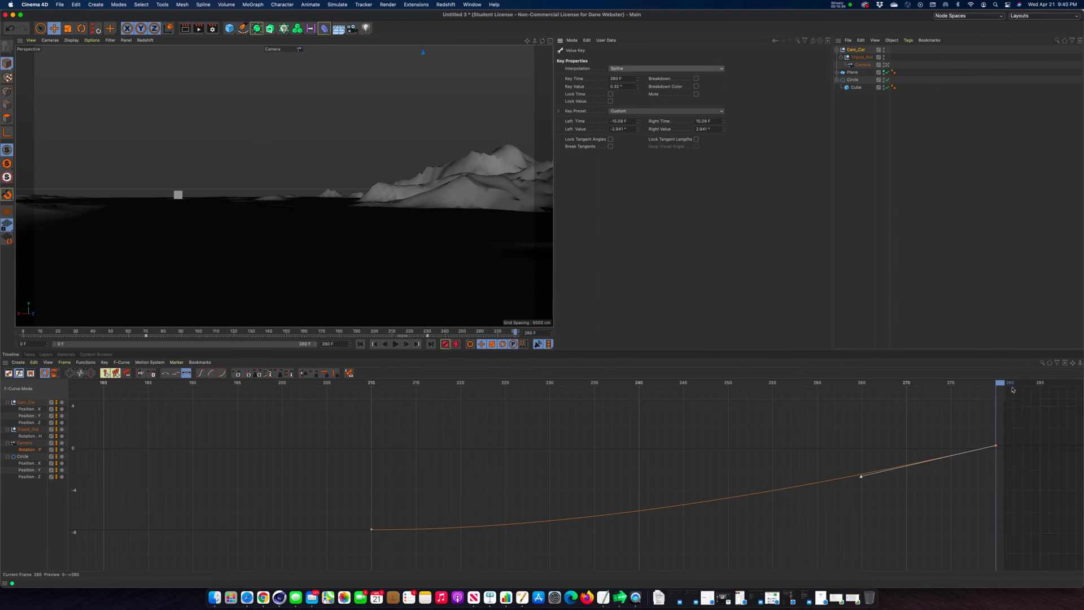
pyautogui.moveTo(999, 384); pyautogui.dragTo(334, 384)
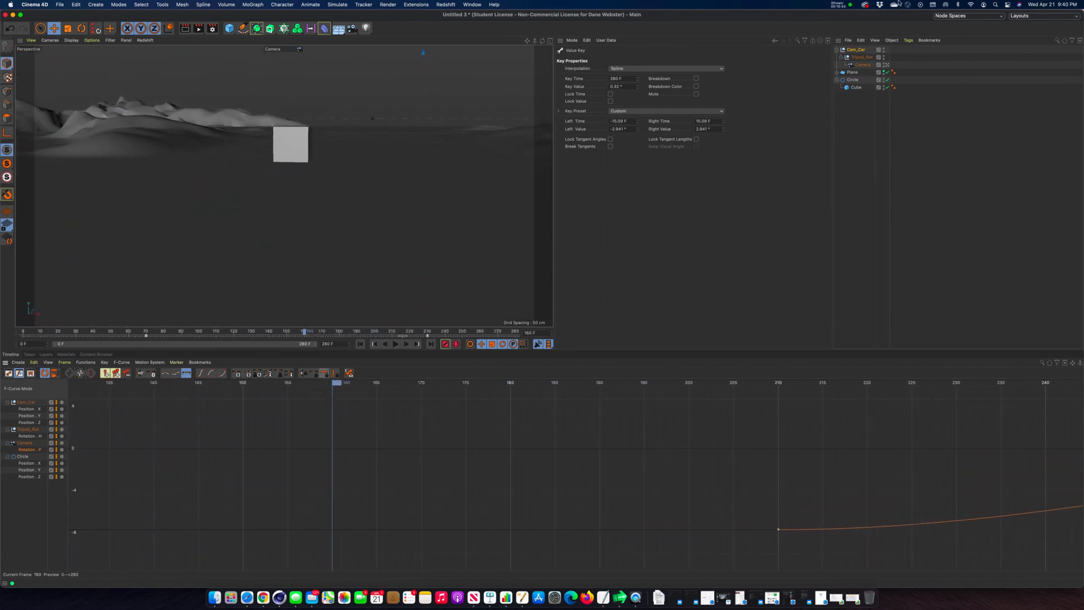